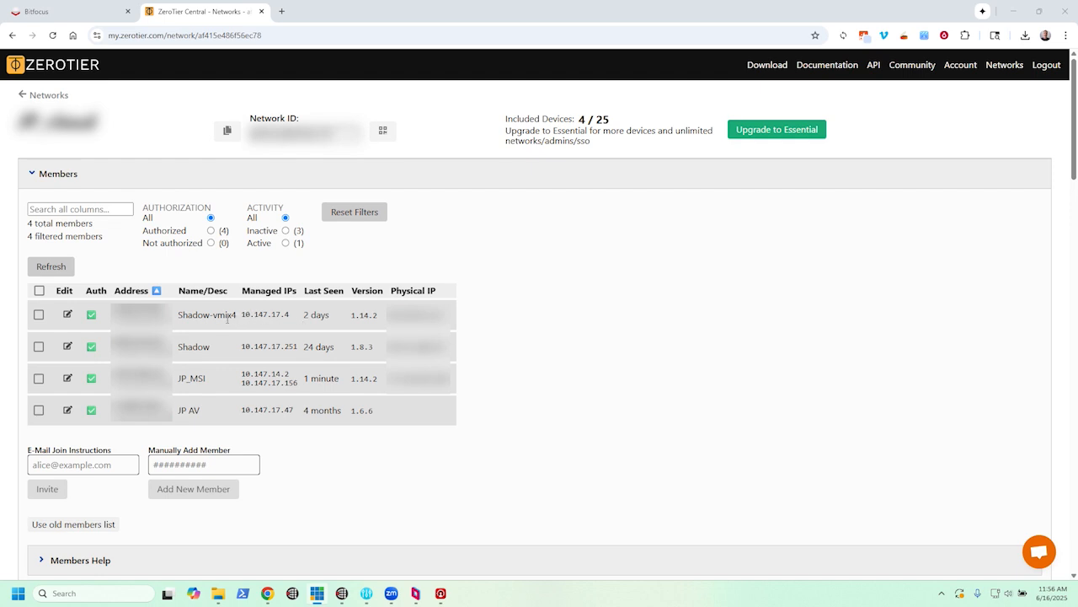
- Examine the managed IP address of the Shadow-vmix4 member in the ZeroTier network's member list
{"action": "left_click_drag", "start_coordinate": [250, 315], "coordinate": [306, 315]}
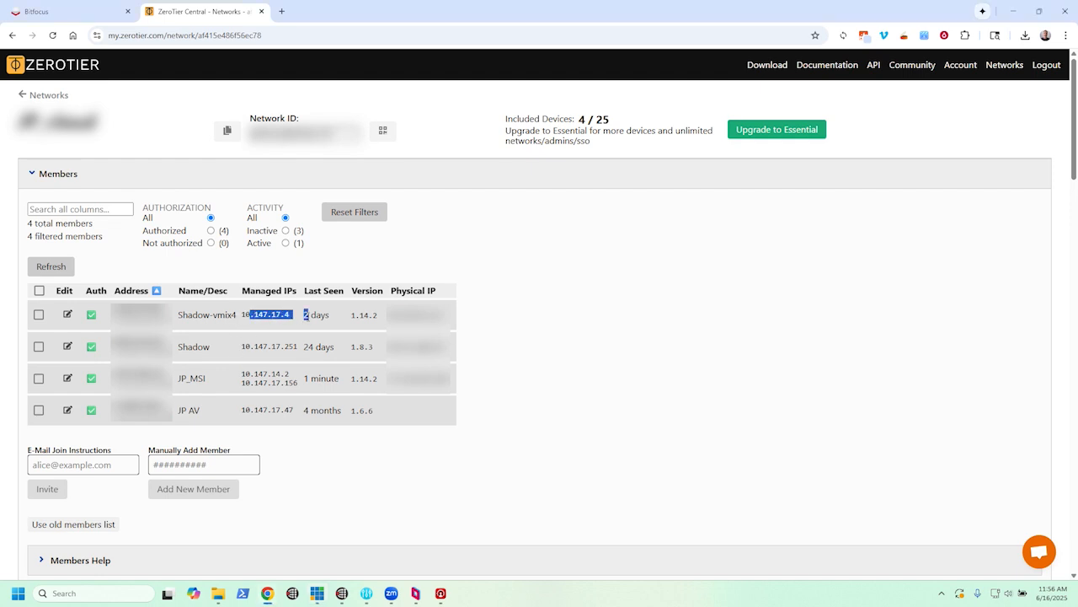
{"action": "left_click", "coordinate": [265, 371]}
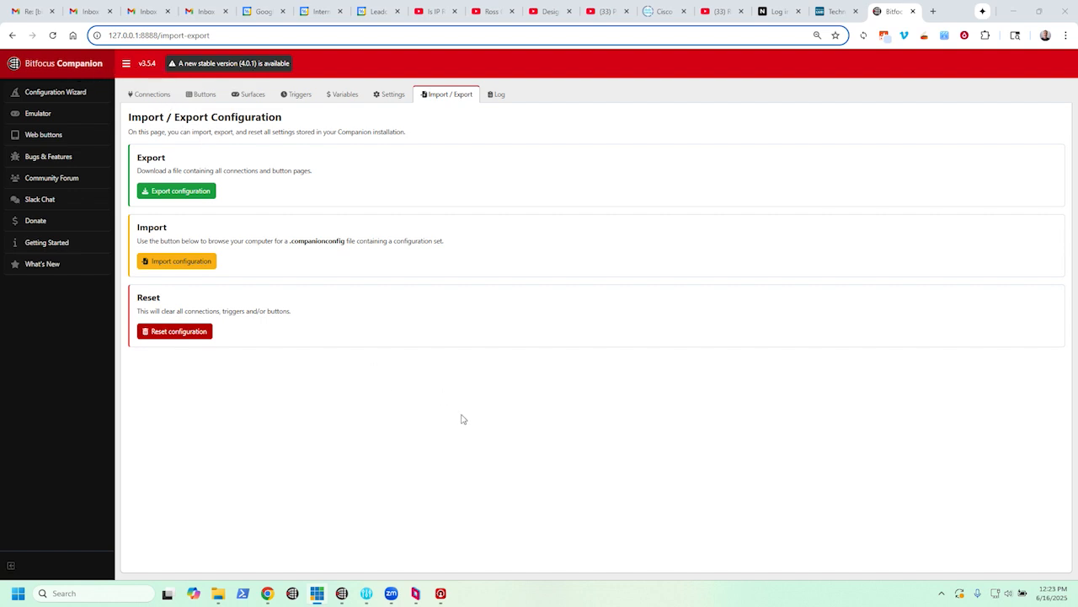
- Switch to Bitfocus Companion's connections list and open the configuration of the vmix_2 connection
{"action": "left_click", "coordinate": [153, 97]}
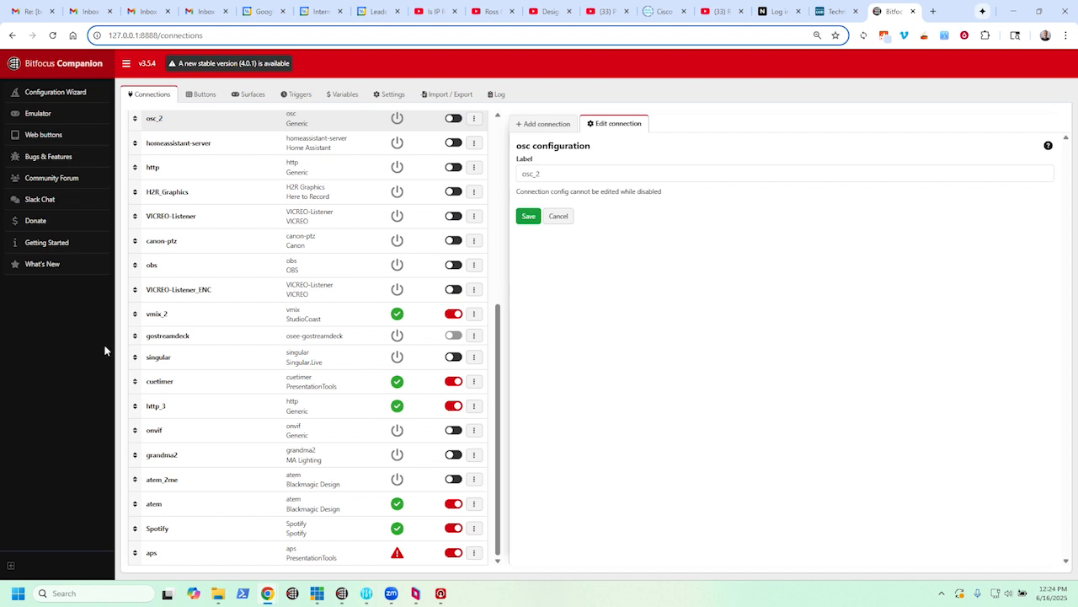
{"action": "left_click", "coordinate": [190, 324]}
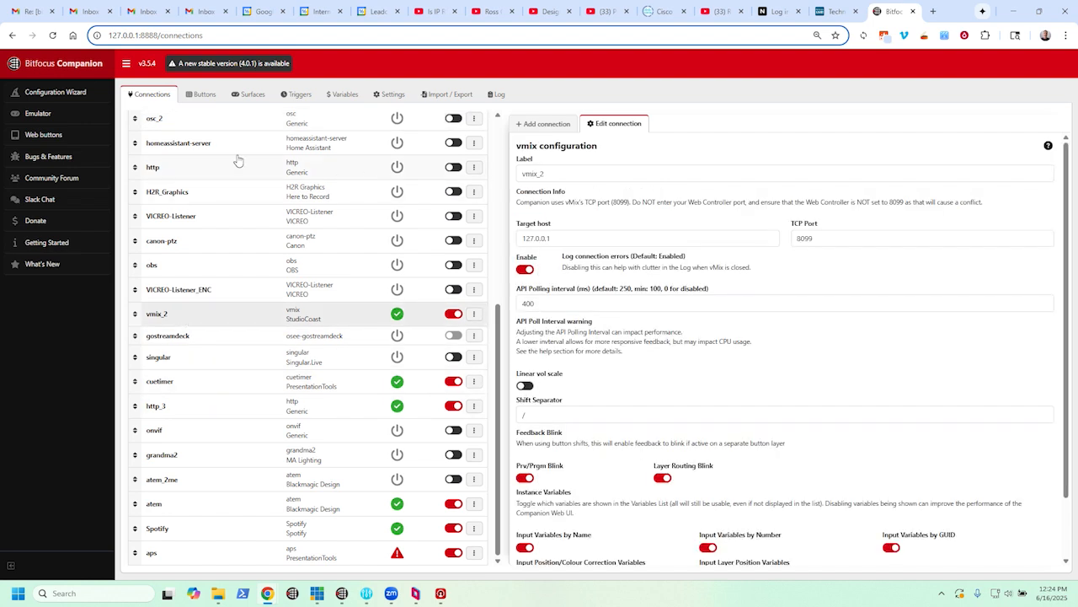
- Search the modules available for a new connection for "vmix" and for "http"
{"action": "left_click", "coordinate": [546, 124]}
{"action": "left_click_drag", "start_coordinate": [543, 183], "coordinate": [495, 187]}
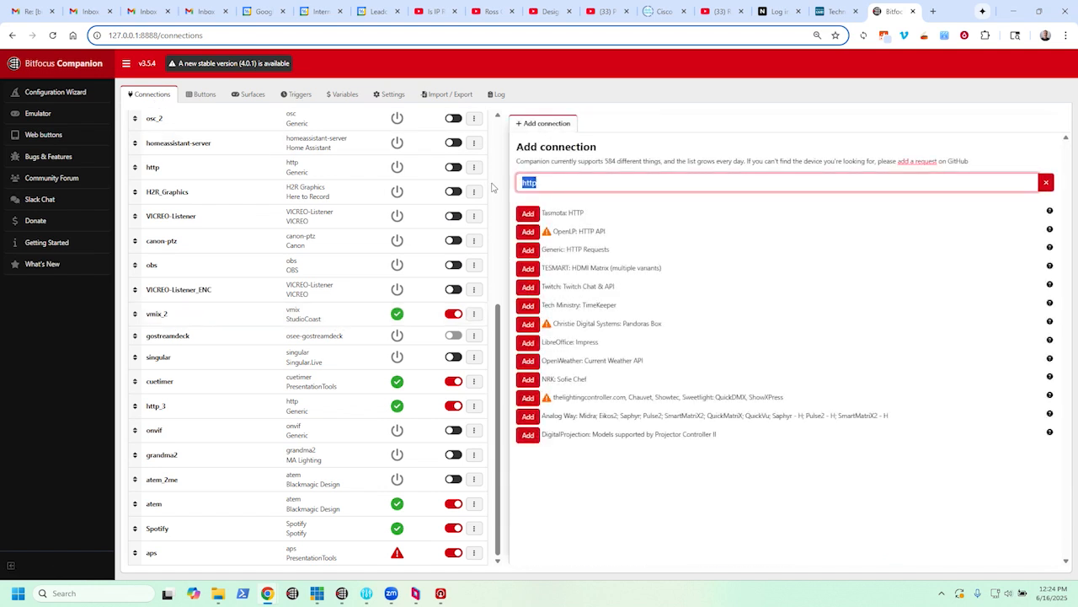
{"action": "type", "text": "vmix"}
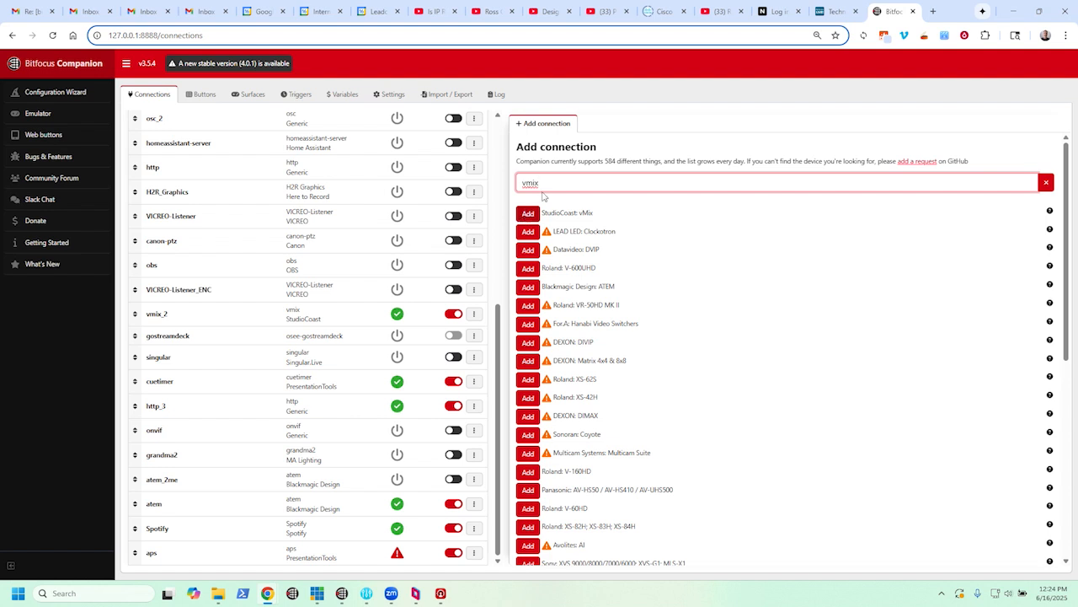
{"action": "left_click_drag", "start_coordinate": [550, 183], "coordinate": [515, 193]}
{"action": "type", "text": "http"}
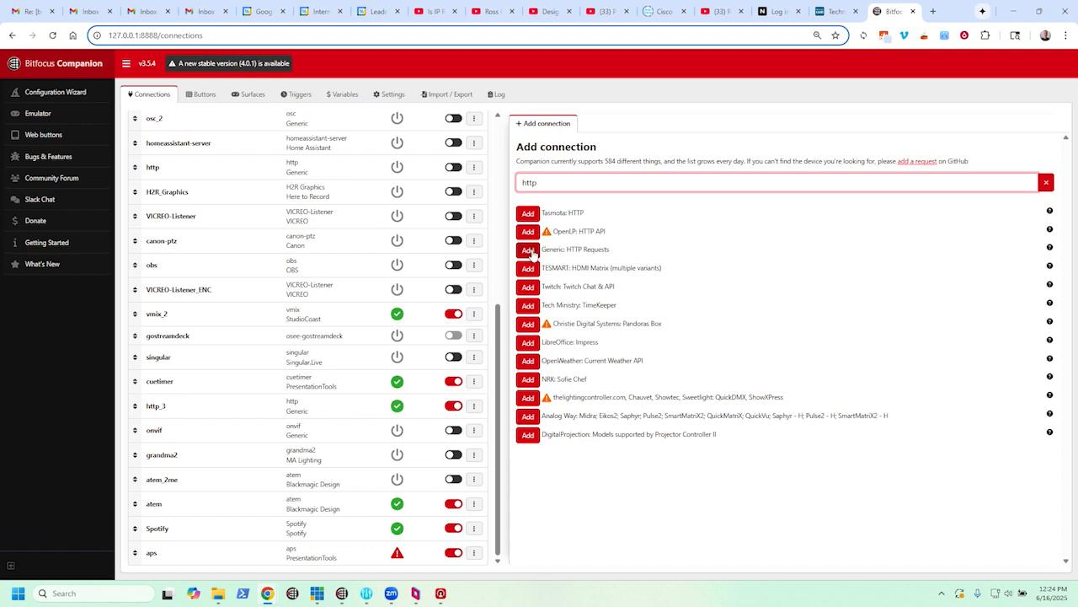
{"action": "left_click_drag", "start_coordinate": [539, 183], "coordinate": [519, 183]}
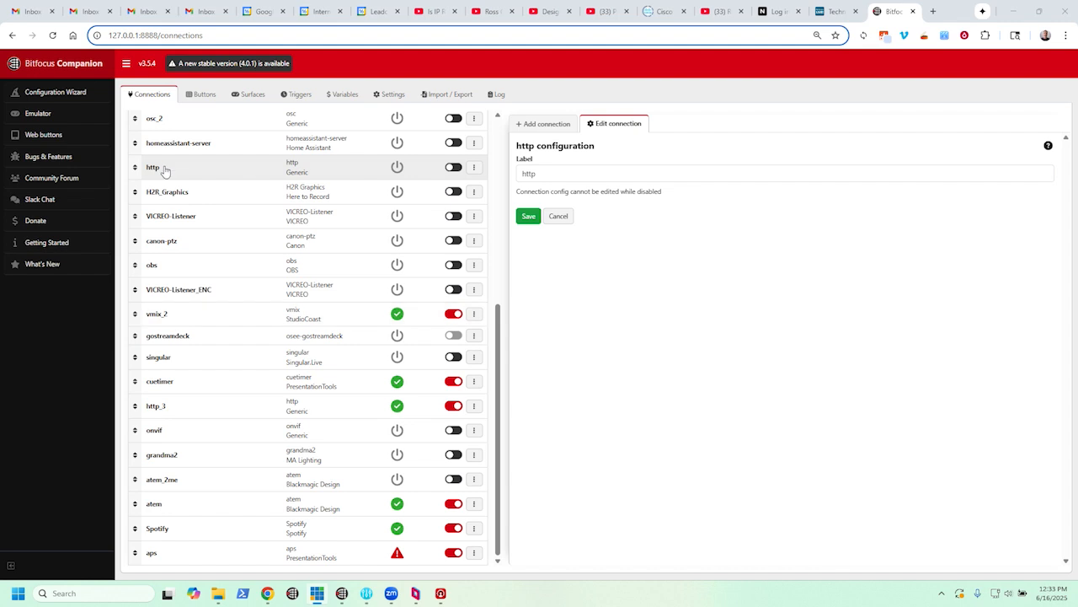
- Examine the full configuration of the vmix_2 connection and the target IP of the atem connection
{"action": "left_click", "coordinate": [178, 317]}
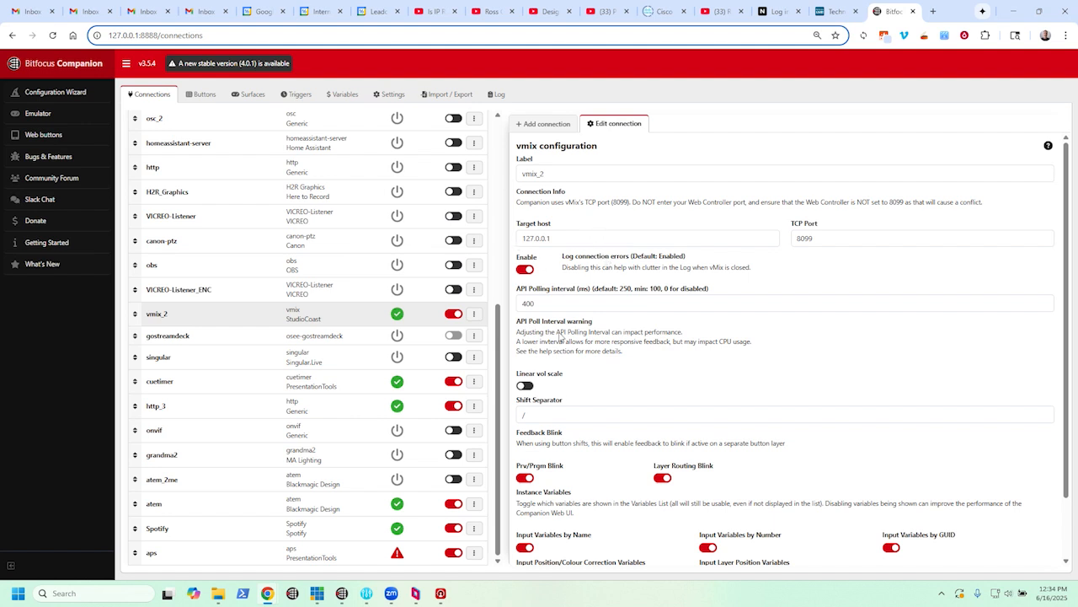
{"action": "scroll", "coordinate": [555, 454], "scroll_direction": "down", "scroll_amount": 1}
{"action": "scroll", "coordinate": [555, 453], "scroll_direction": "down", "scroll_amount": 1}
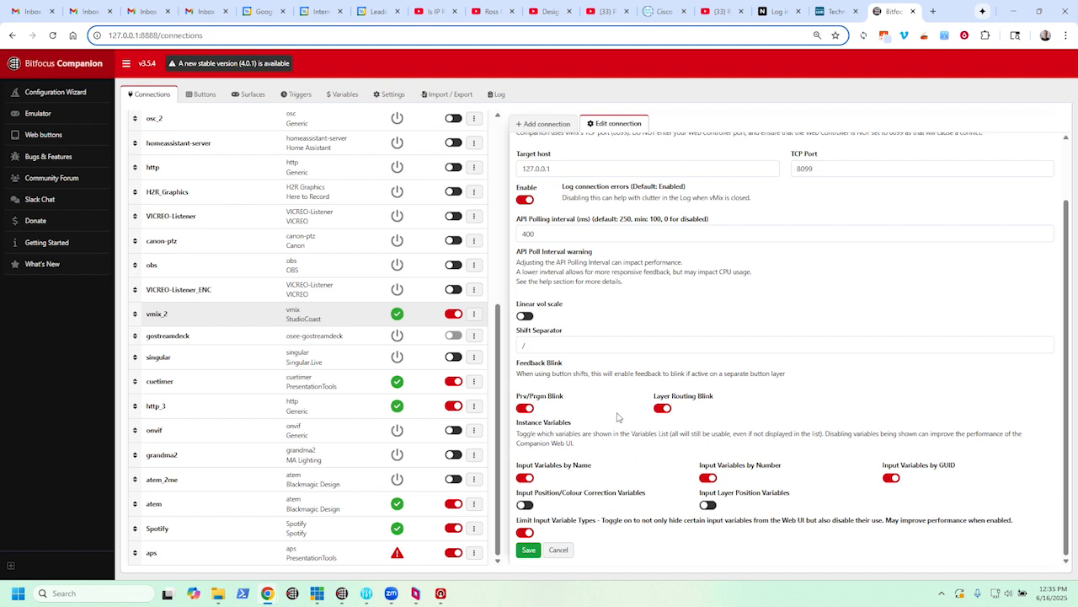
{"action": "left_click", "coordinate": [185, 505]}
{"action": "left_click", "coordinate": [859, 278]}
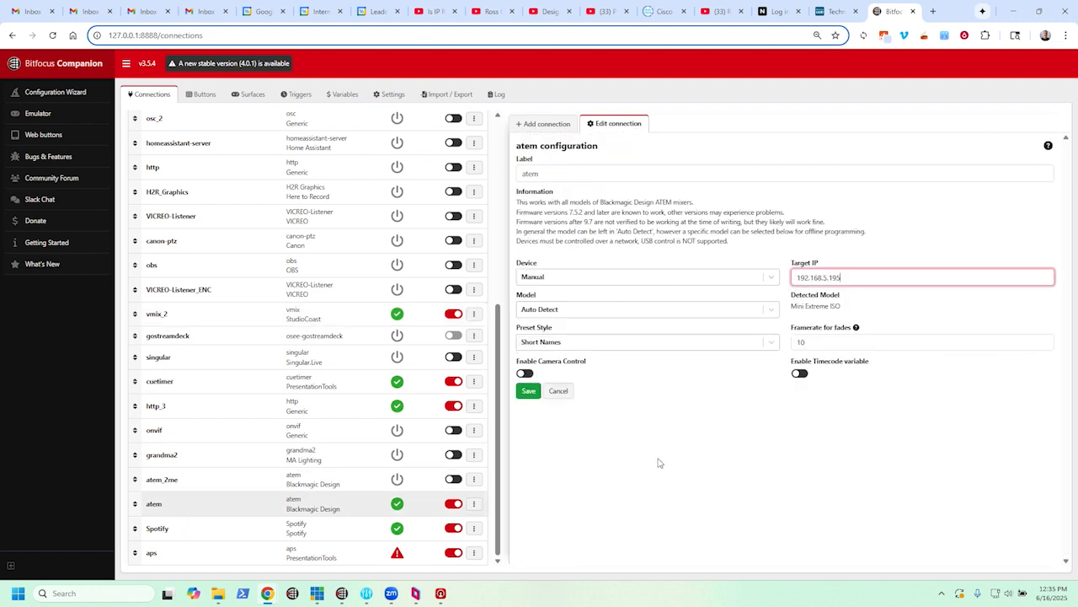
- Examine the target IP and target port in the aps connection's configuration
{"action": "left_click", "coordinate": [219, 552]}
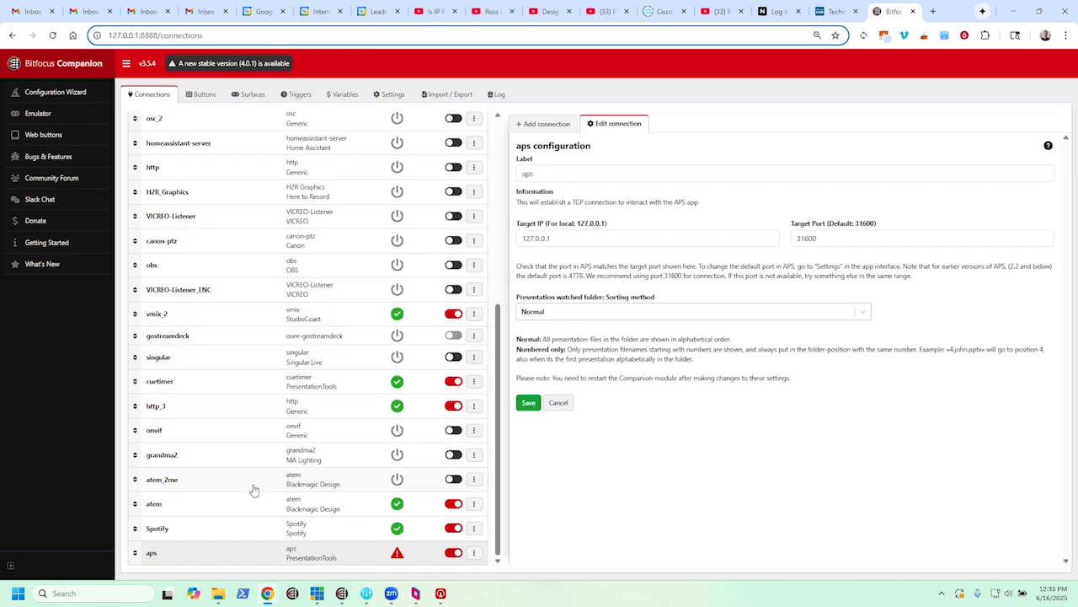
{"action": "left_click", "coordinate": [603, 237]}
{"action": "left_click", "coordinate": [852, 237]}
{"action": "left_click_drag", "start_coordinate": [839, 237], "coordinate": [793, 240]}
{"action": "left_click", "coordinate": [747, 216]}
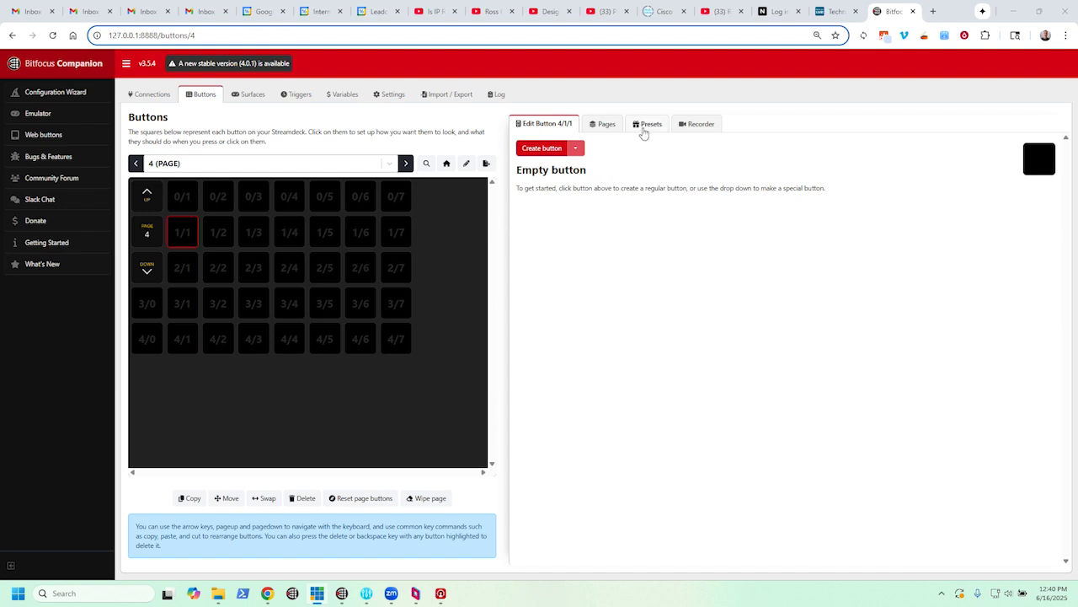
- Place the Merge preset from vmix_2's Transition Mix presets on button 0/5 of page 4
{"action": "left_click", "coordinate": [324, 197]}
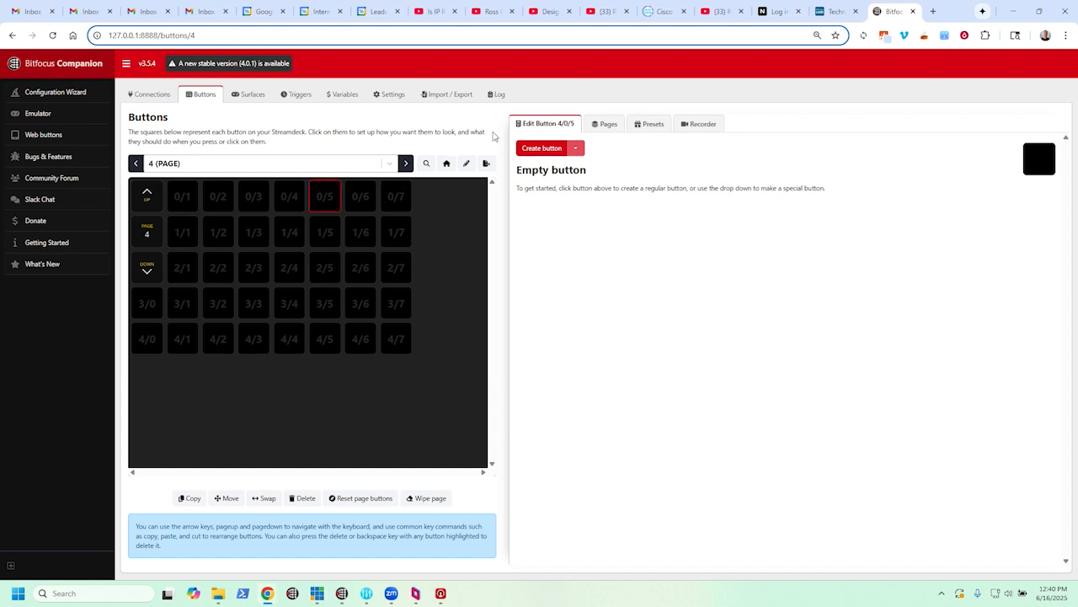
{"action": "left_click", "coordinate": [644, 128]}
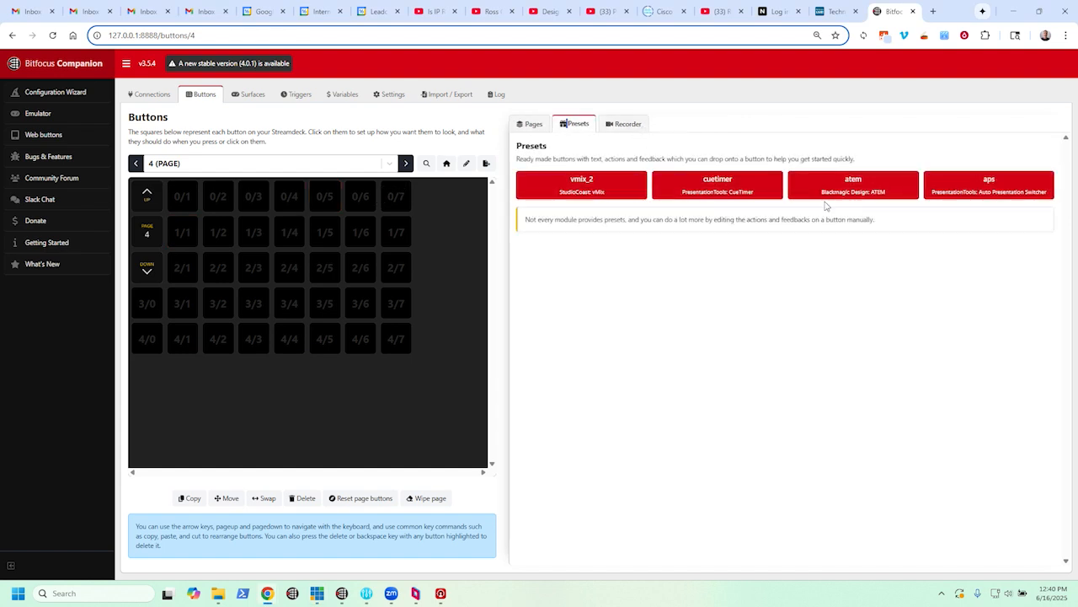
{"action": "left_click", "coordinate": [554, 184]}
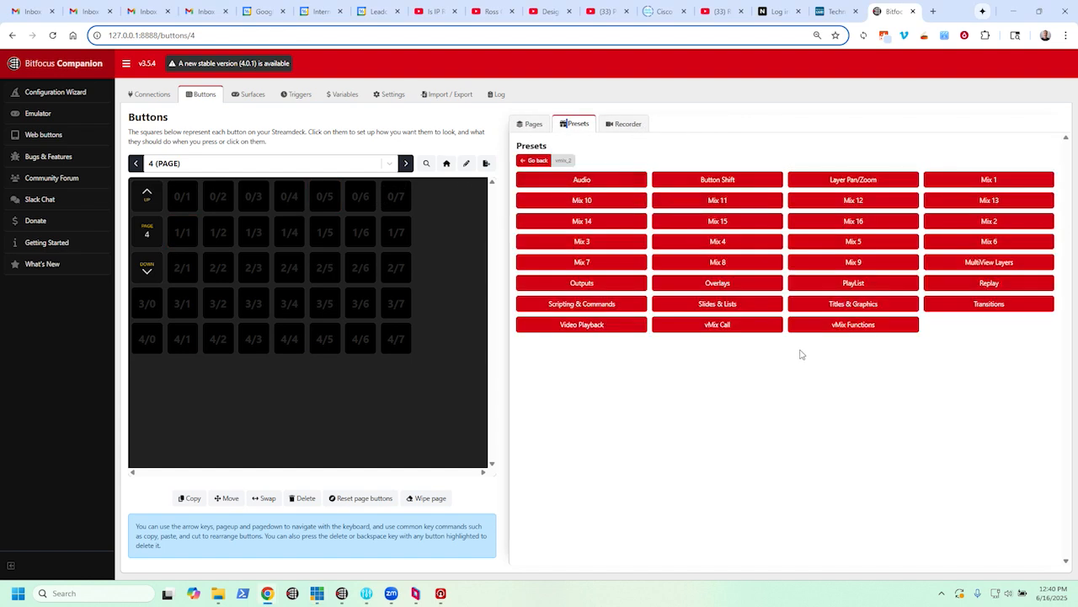
{"action": "left_click", "coordinate": [982, 305]}
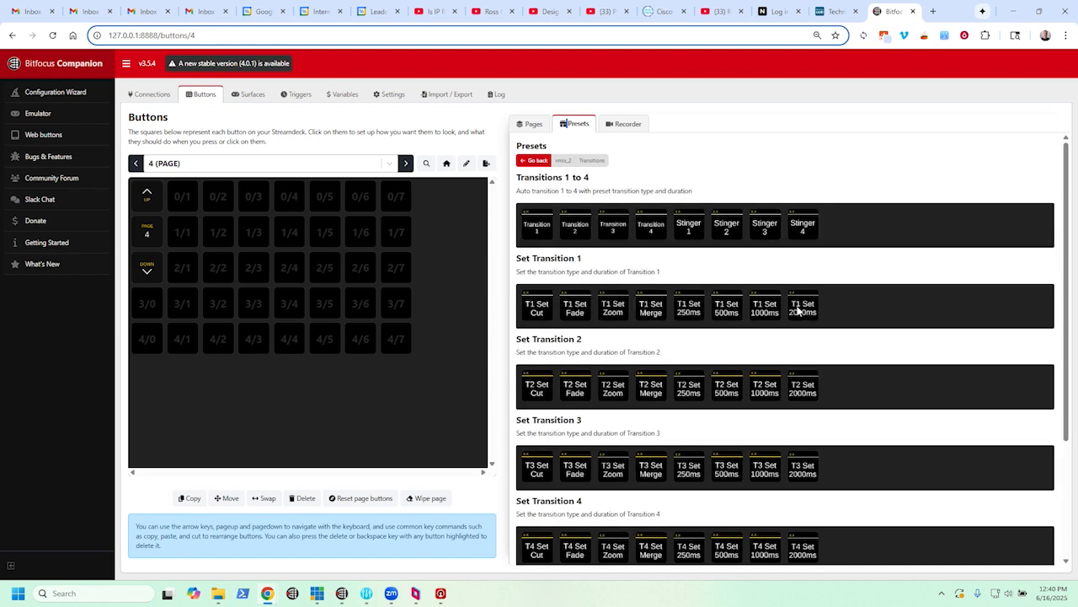
{"action": "scroll", "coordinate": [777, 526], "scroll_direction": "down", "scroll_amount": 2}
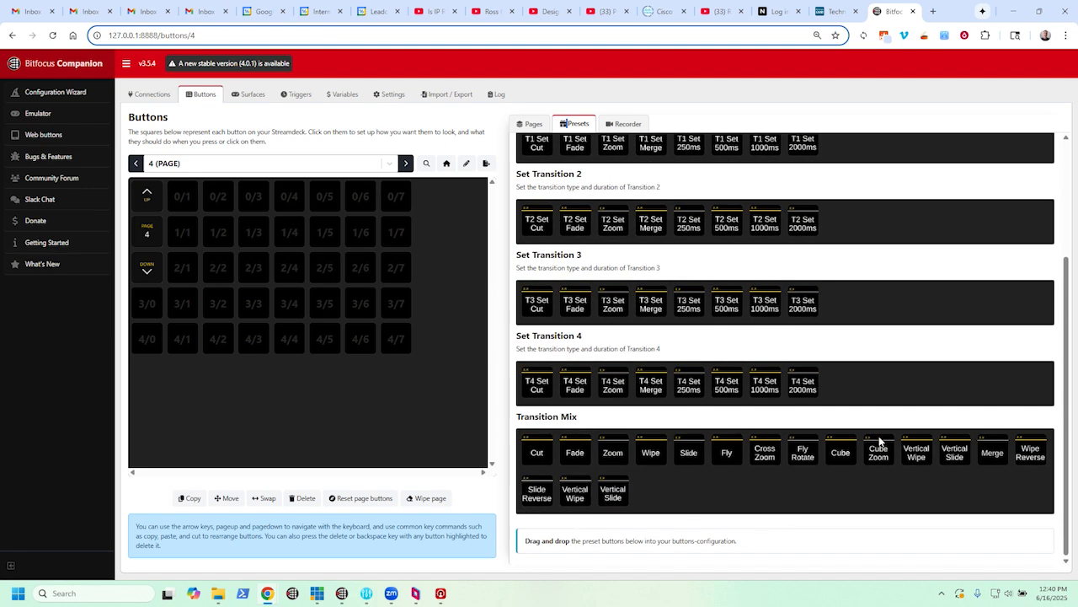
{"action": "left_click_drag", "start_coordinate": [983, 455], "coordinate": [329, 202]}
- Place the Cut preset from vmix_2's Transition Mix presets on button 0/6 of page 4
{"action": "left_click", "coordinate": [351, 200]}
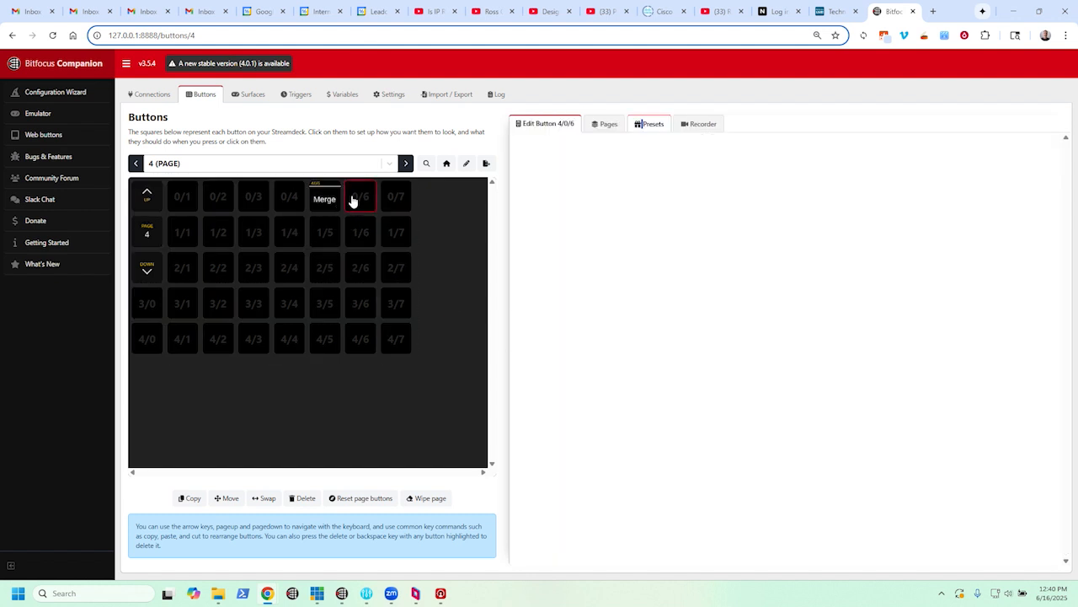
{"action": "left_click", "coordinate": [647, 126]}
{"action": "left_click", "coordinate": [588, 182]}
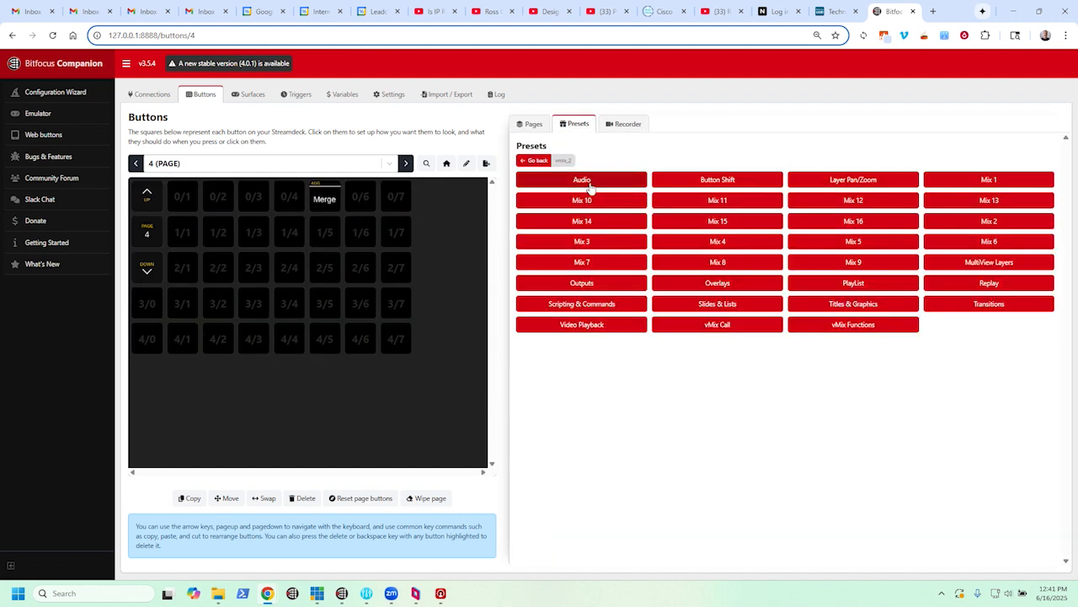
{"action": "left_click", "coordinate": [953, 308]}
{"action": "scroll", "coordinate": [682, 468], "scroll_direction": "down", "scroll_amount": 3}
{"action": "left_click_drag", "start_coordinate": [536, 454], "coordinate": [360, 199]}
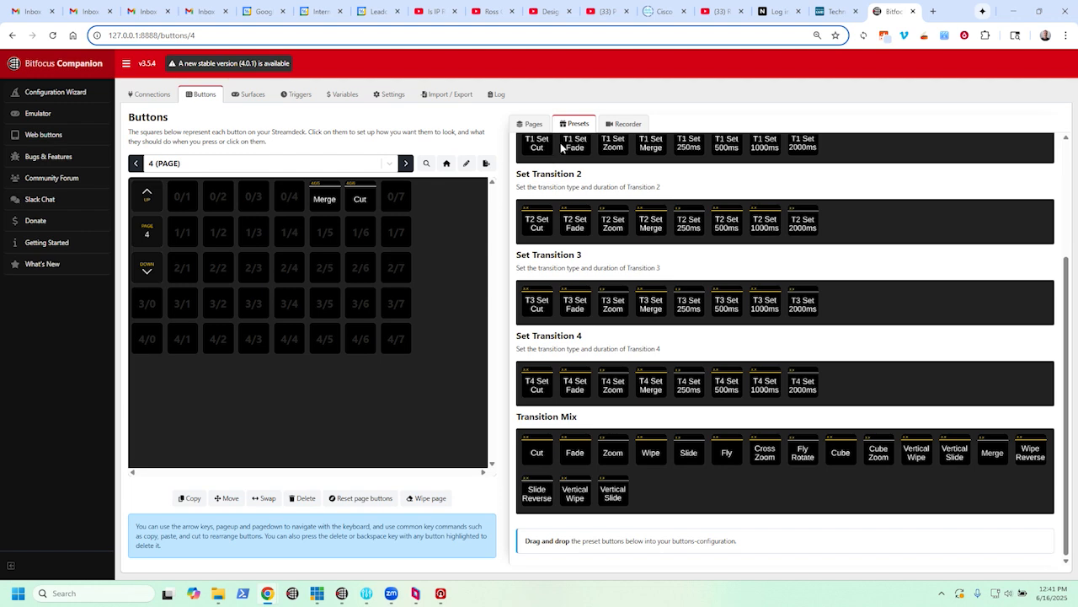
- Place the Fade transition preset on button 0/7, with the button text Auto and a duration of 600
{"action": "left_click_drag", "start_coordinate": [575, 452], "coordinate": [401, 202]}
{"action": "left_click", "coordinate": [400, 201]}
{"action": "type", "text": "A"}
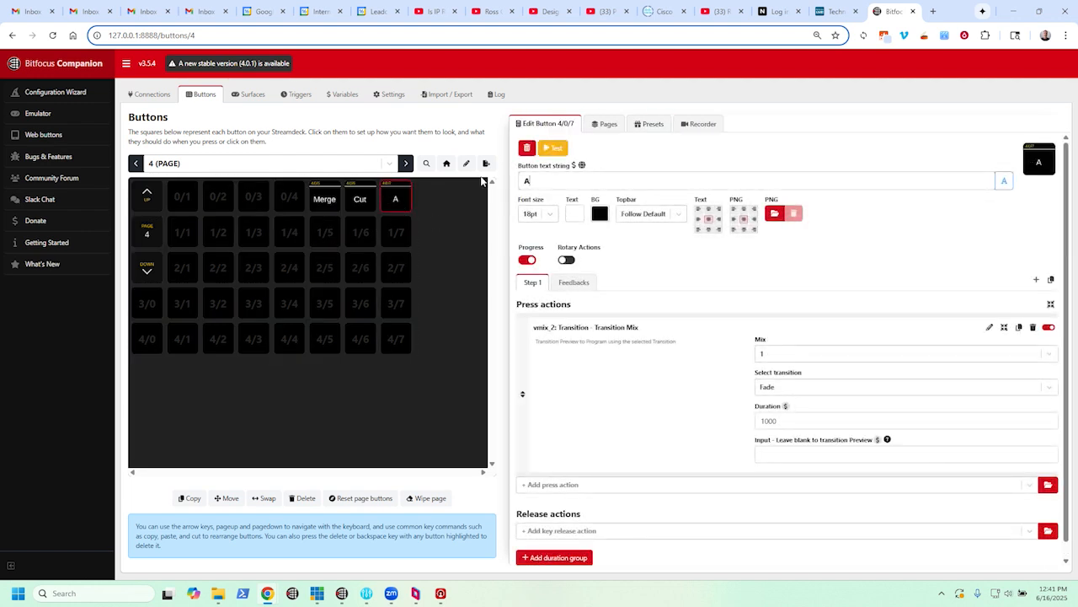
{"action": "type", "text": "uto"}
{"action": "left_click_drag", "start_coordinate": [782, 424], "coordinate": [736, 424]}
{"action": "type", "text": "600"}
- Compare the press actions of the Merge, Cut and Auto buttons, and examine which connection the Auto button's action uses
{"action": "left_click", "coordinate": [369, 210]}
{"action": "left_click", "coordinate": [315, 211]}
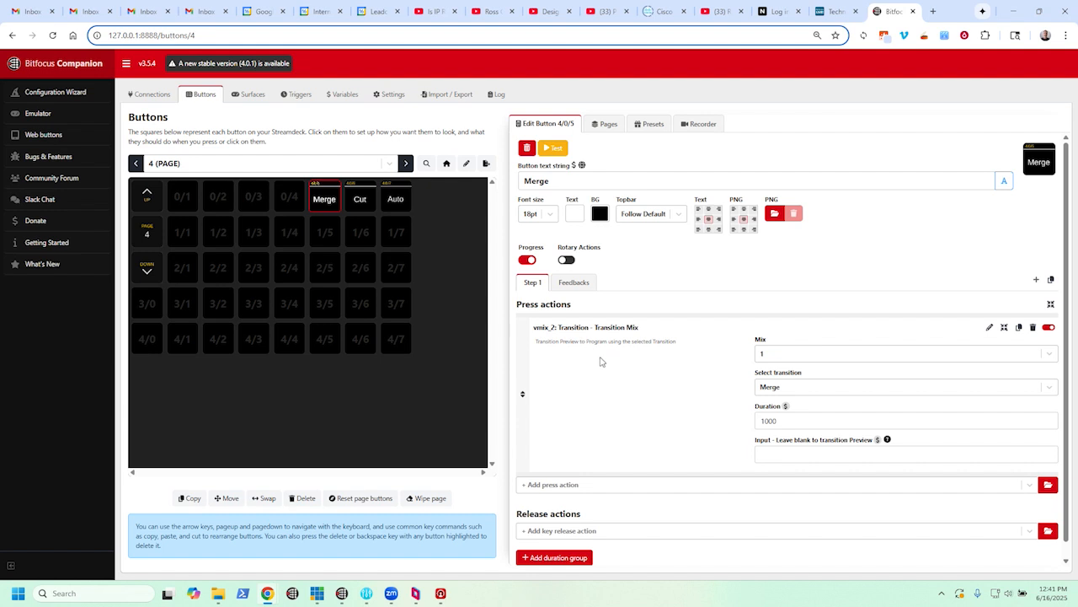
{"action": "left_click", "coordinate": [358, 208]}
{"action": "left_click", "coordinate": [389, 207]}
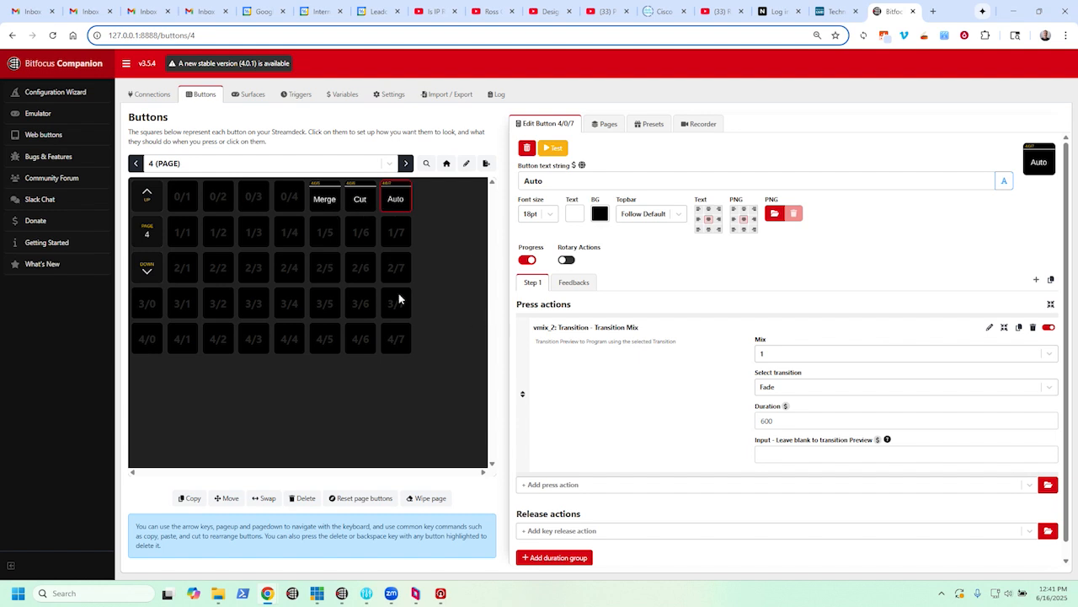
{"action": "left_click", "coordinate": [364, 204]}
{"action": "left_click", "coordinate": [386, 203]}
{"action": "triple_click", "coordinate": [539, 330]}
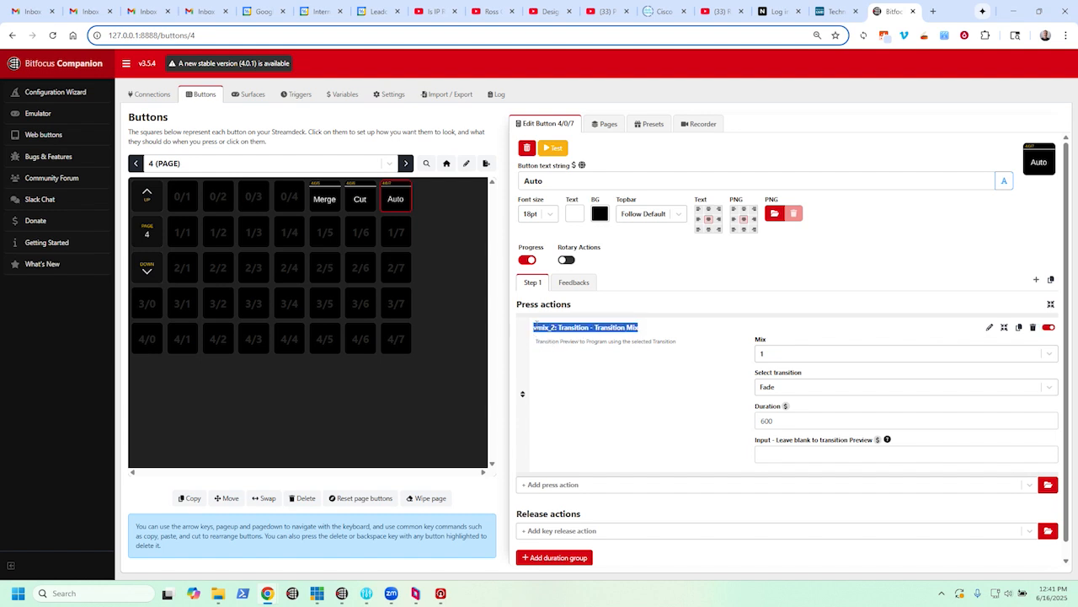
{"action": "left_click", "coordinate": [542, 331]}
{"action": "left_click_drag", "start_coordinate": [538, 329], "coordinate": [551, 330]}
{"action": "left_click", "coordinate": [551, 329]}
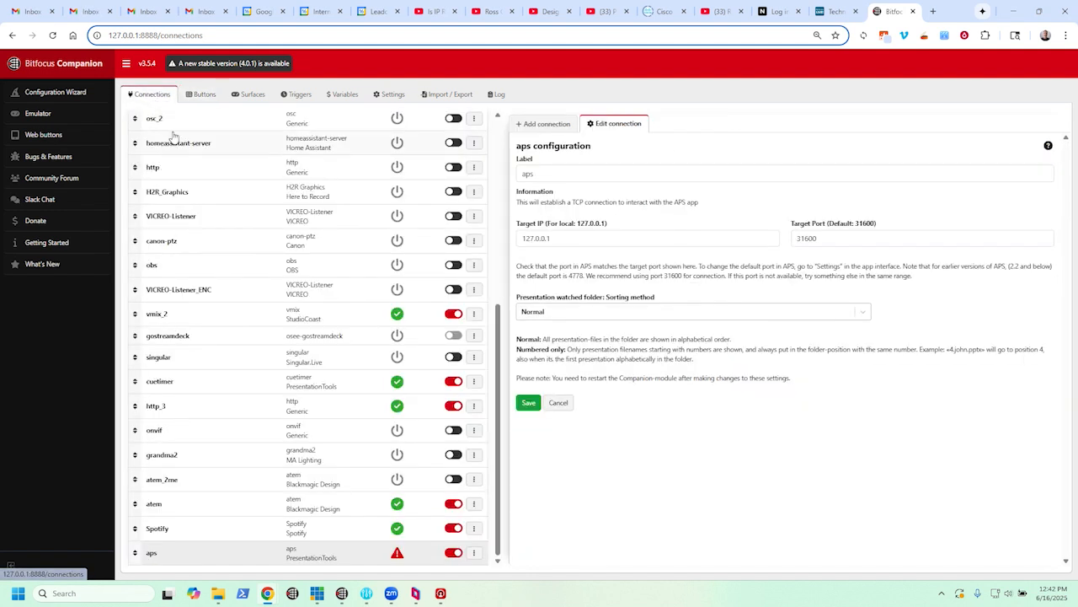
- Search the modules available for a new connection for "vmix" again
{"action": "left_click", "coordinate": [542, 124]}
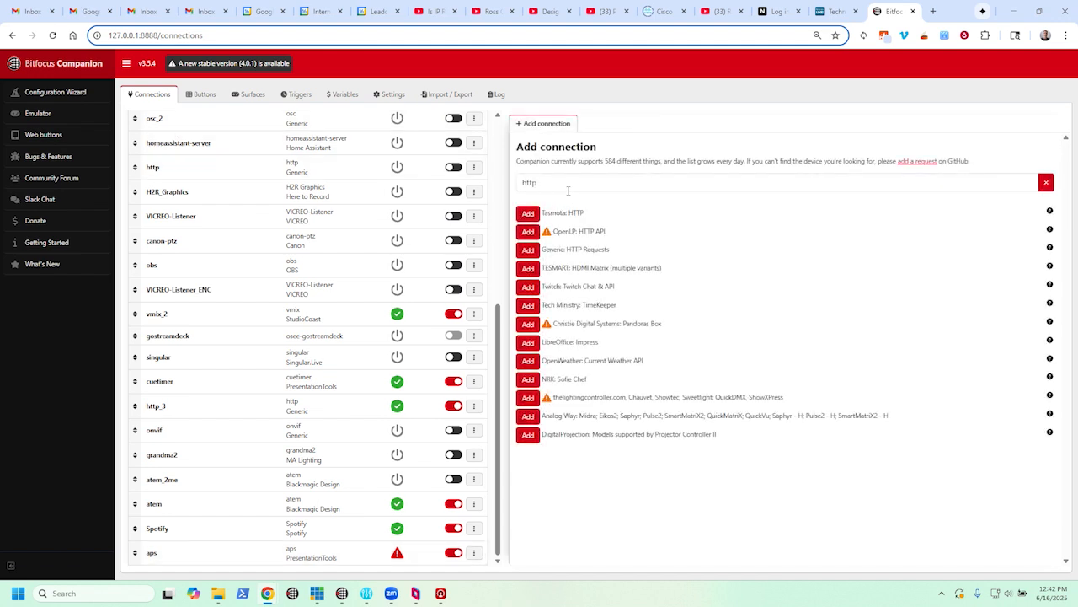
{"action": "double_click", "coordinate": [554, 183]}
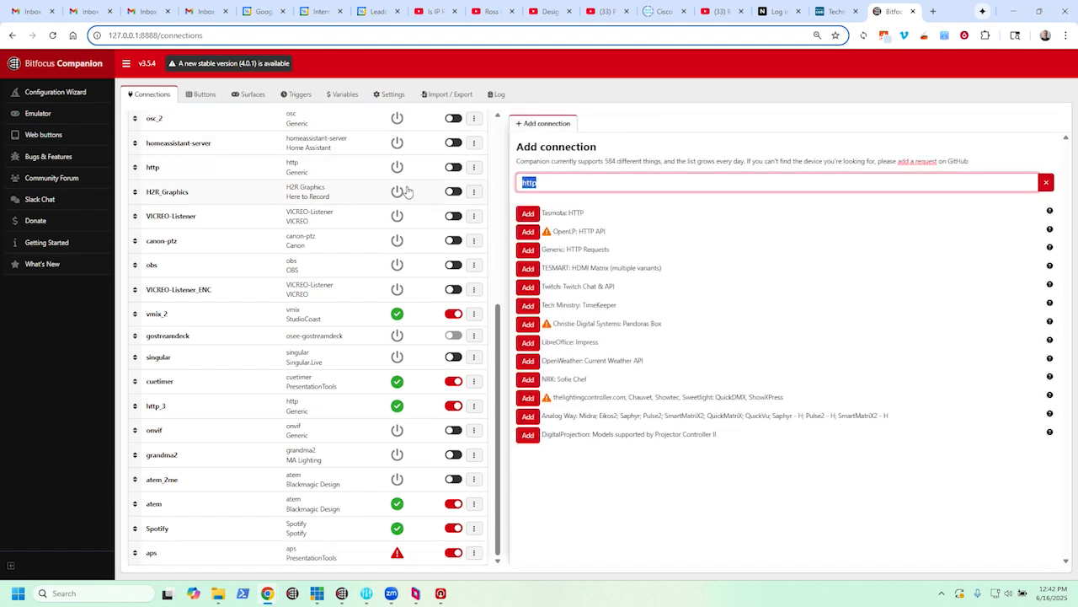
{"action": "type", "text": "vmix"}
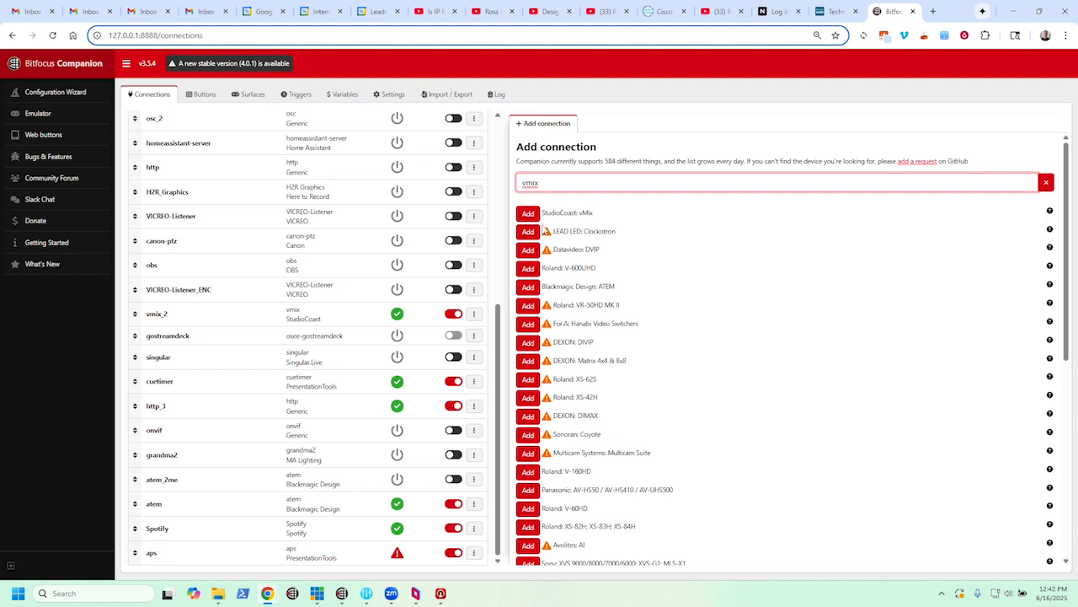
- Duplicate the Transition Mix press action on the Auto button and examine the copy's connection name
{"action": "left_click", "coordinate": [203, 96]}
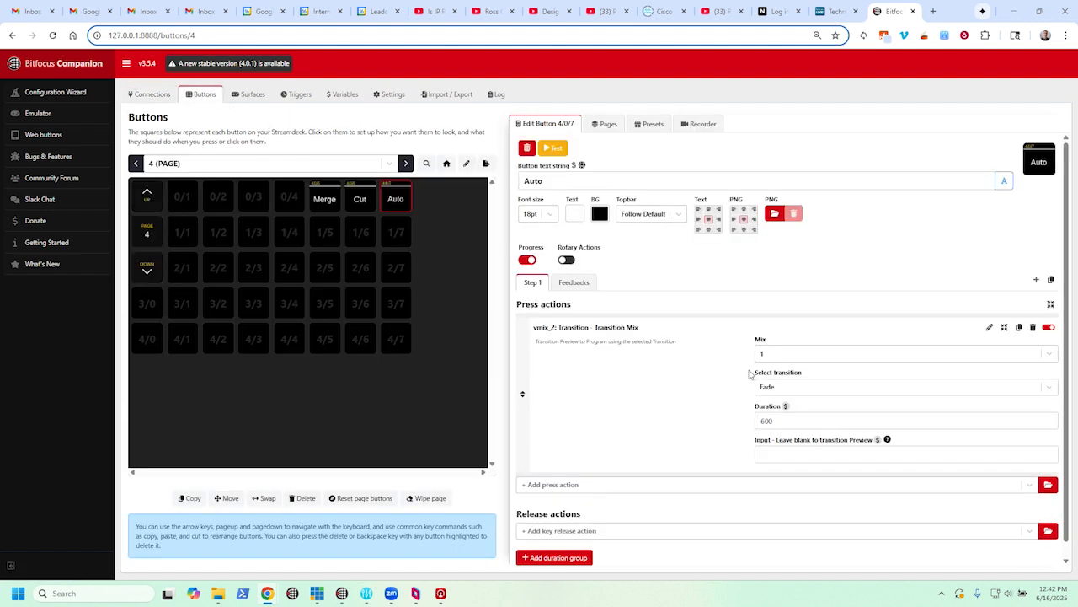
{"action": "left_click", "coordinate": [1019, 328]}
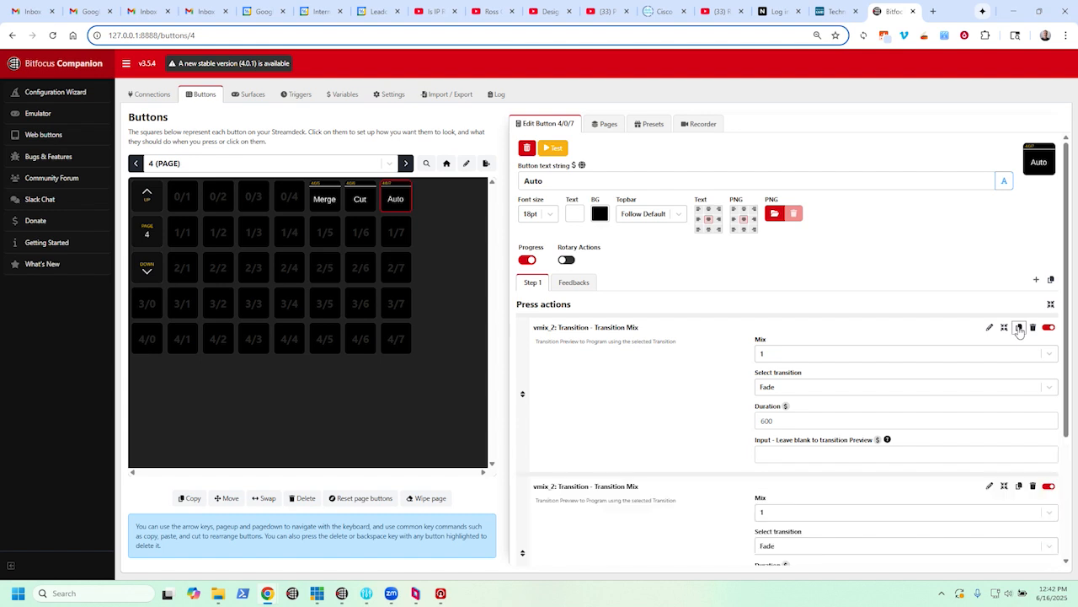
{"action": "scroll", "coordinate": [594, 489], "scroll_direction": "down", "scroll_amount": 3}
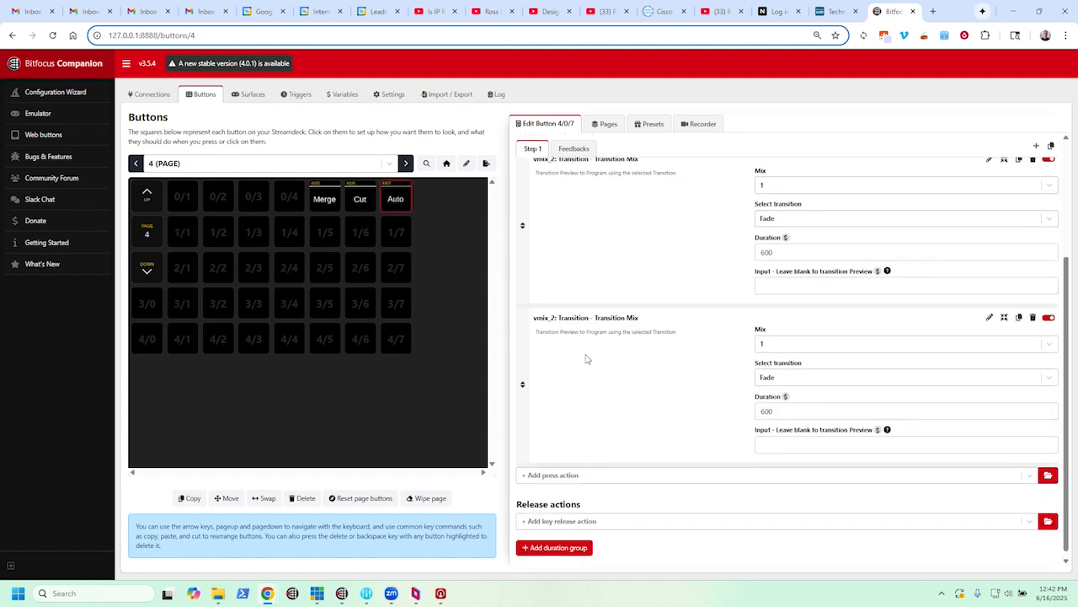
{"action": "left_click_drag", "start_coordinate": [555, 318], "coordinate": [533, 321]}
{"action": "left_click", "coordinate": [954, 327]}
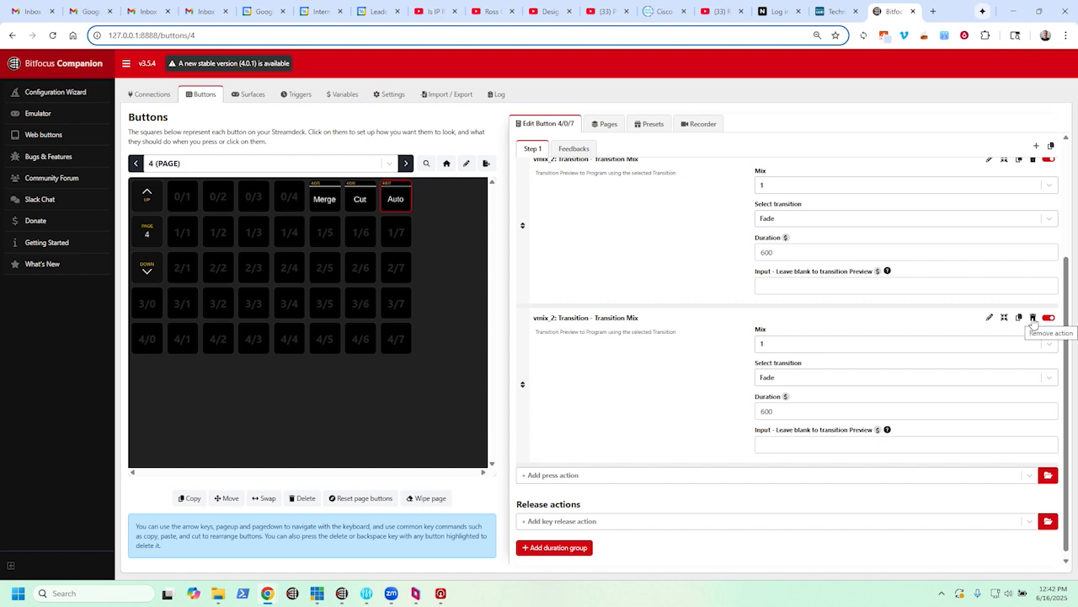
- Open the vmix_2 connection's configuration and examine its target host and remaining settings
{"action": "left_click", "coordinate": [150, 95]}
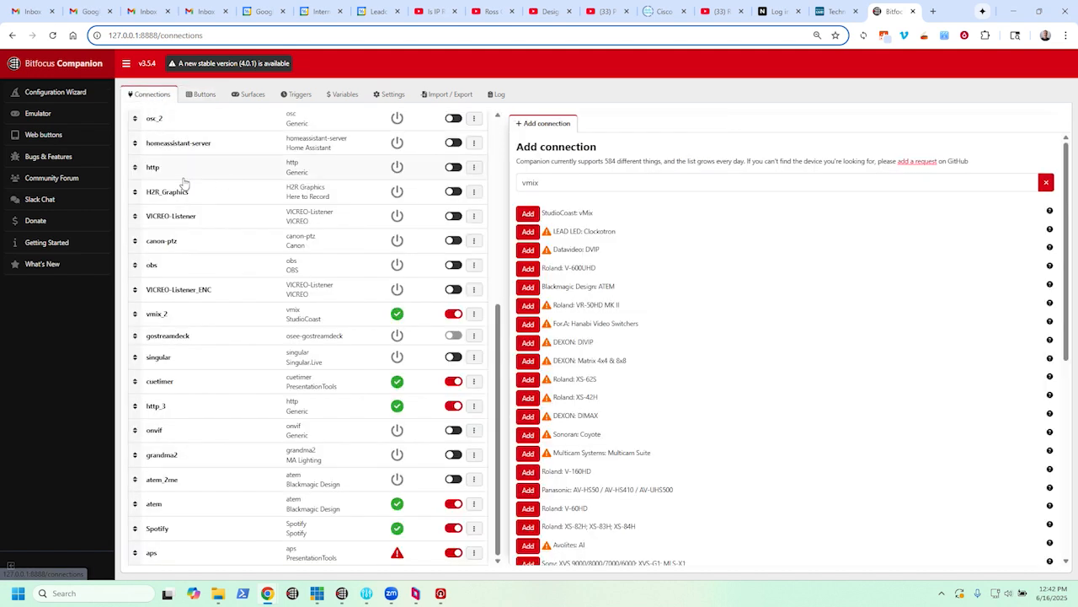
{"action": "left_click", "coordinate": [177, 322]}
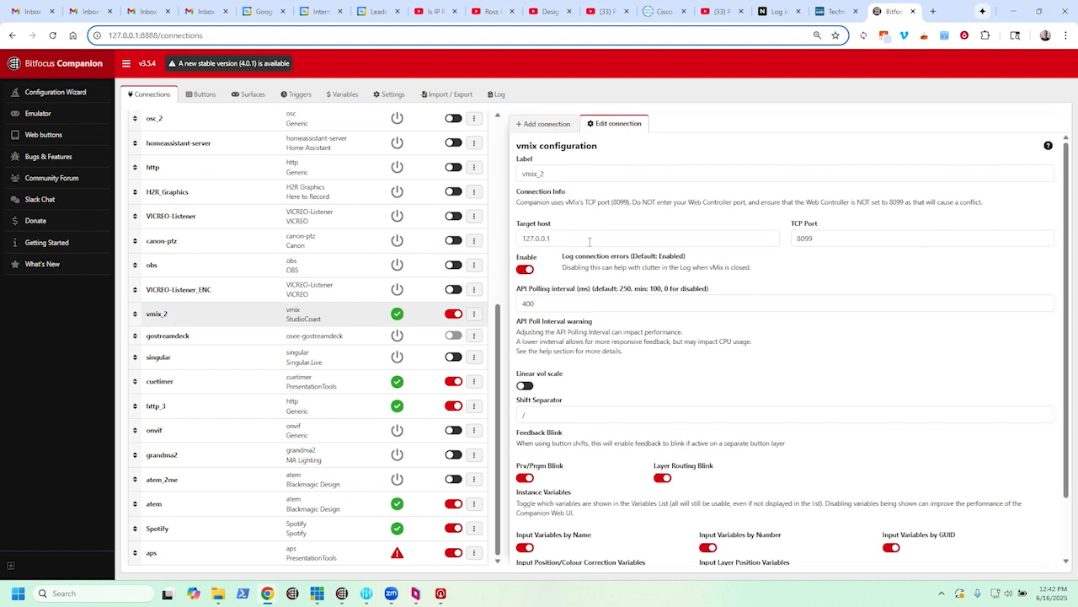
{"action": "left_click", "coordinate": [589, 239]}
{"action": "left_click_drag", "start_coordinate": [552, 239], "coordinate": [527, 228]}
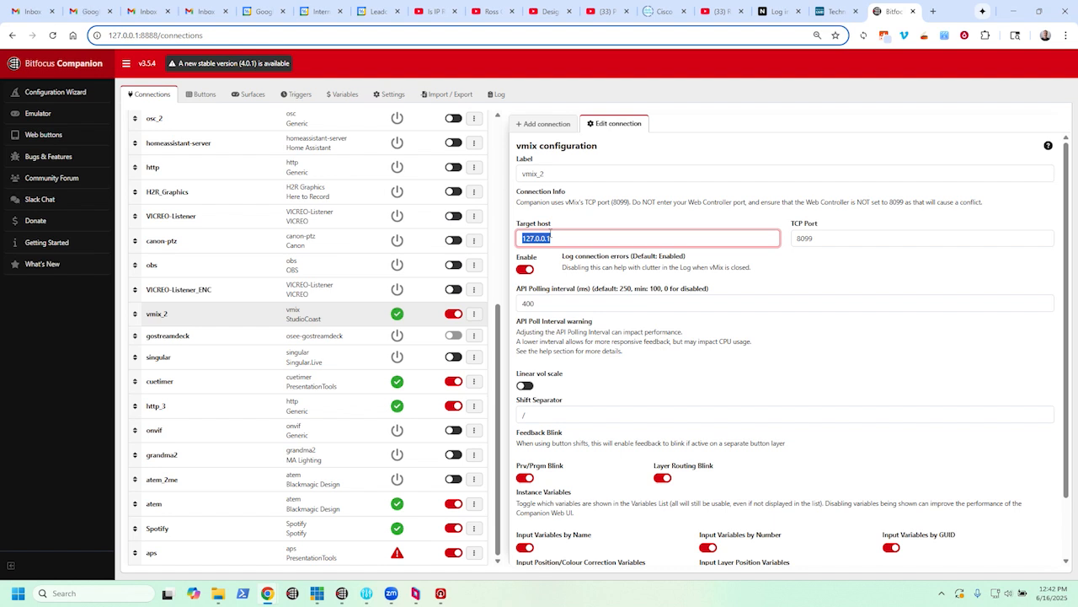
{"action": "scroll", "coordinate": [739, 395], "scroll_direction": "down", "scroll_amount": 1}
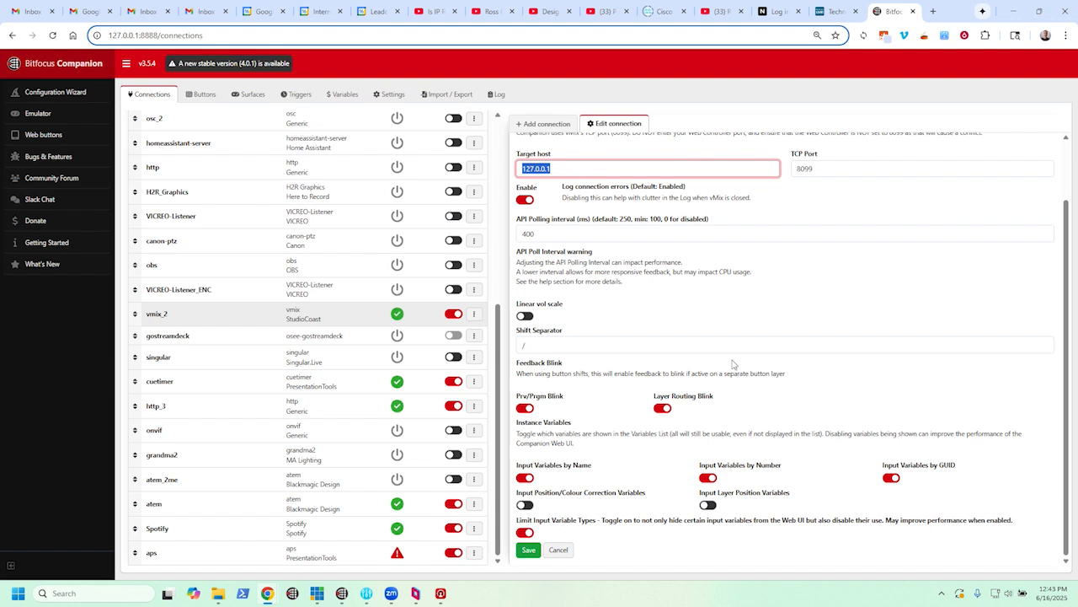
{"action": "scroll", "coordinate": [756, 361], "scroll_direction": "up", "scroll_amount": 2}
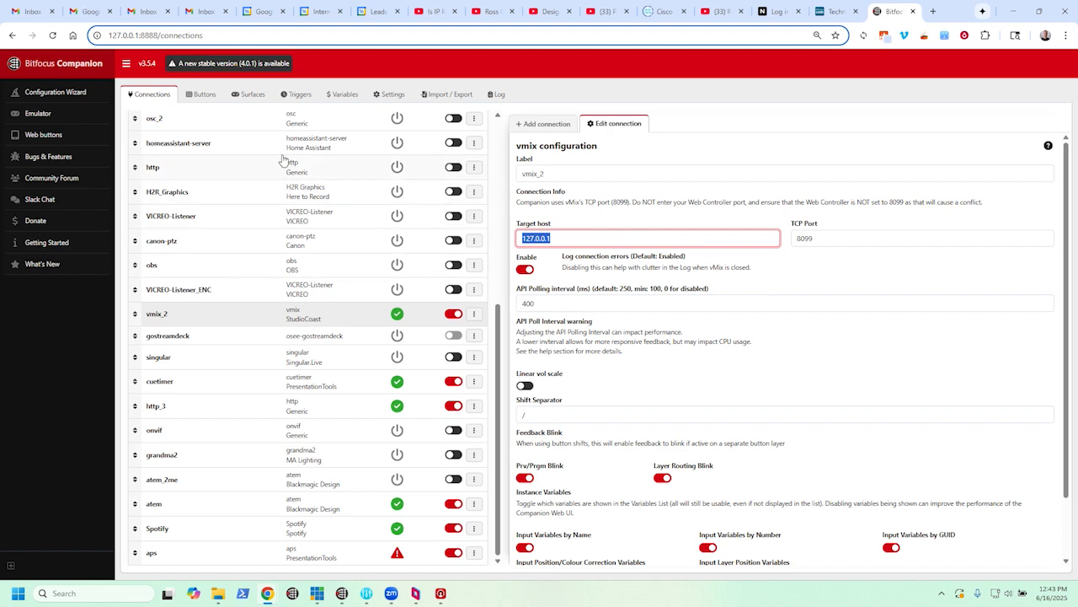
- Delete the duplicate Transition Mix press action from the Auto button
{"action": "left_click", "coordinate": [208, 97]}
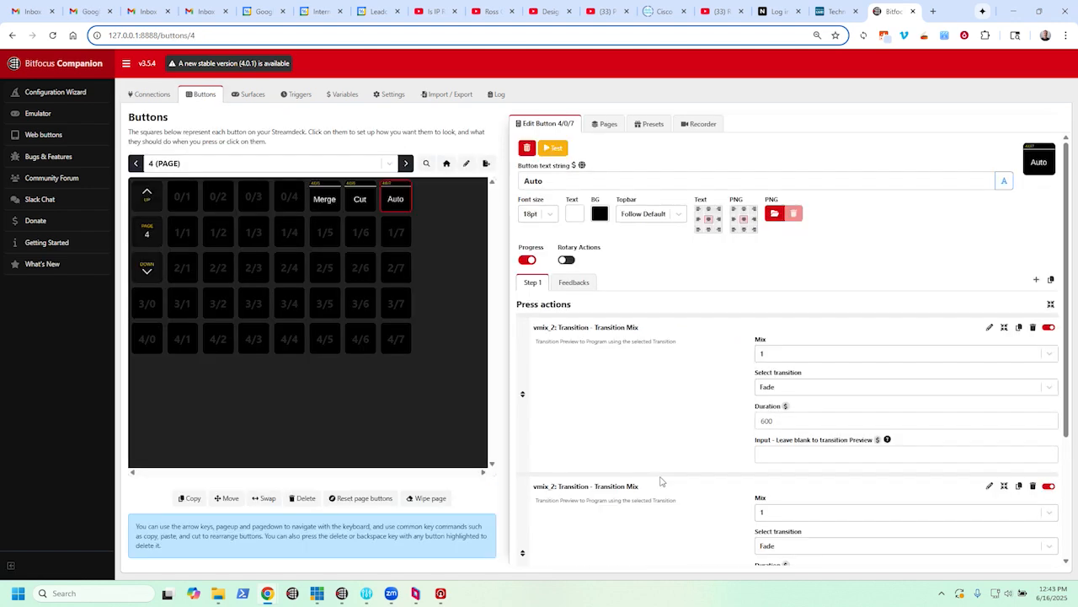
{"action": "left_click", "coordinate": [1033, 487]}
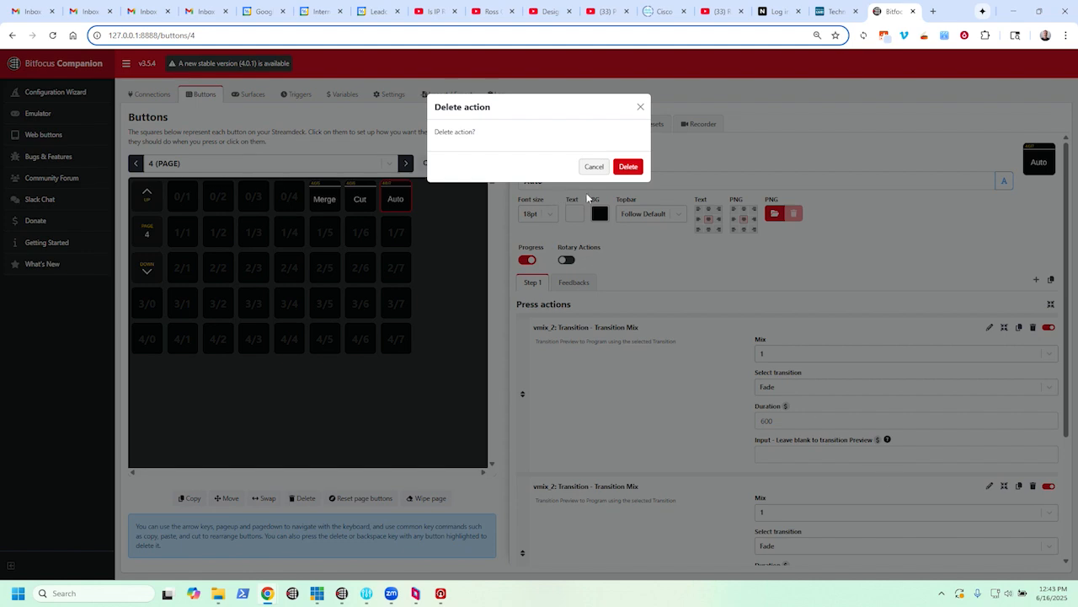
{"action": "left_click", "coordinate": [625, 167]}
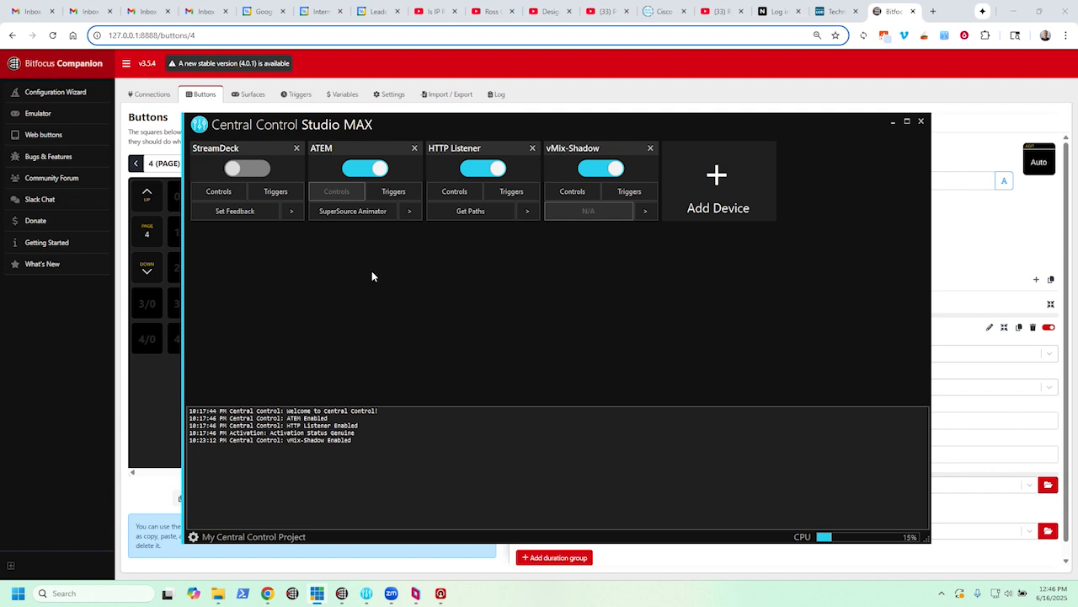
- In Central Control, look through the ATEM device's SuperSource presets and close the configuration
{"action": "left_click", "coordinate": [348, 214]}
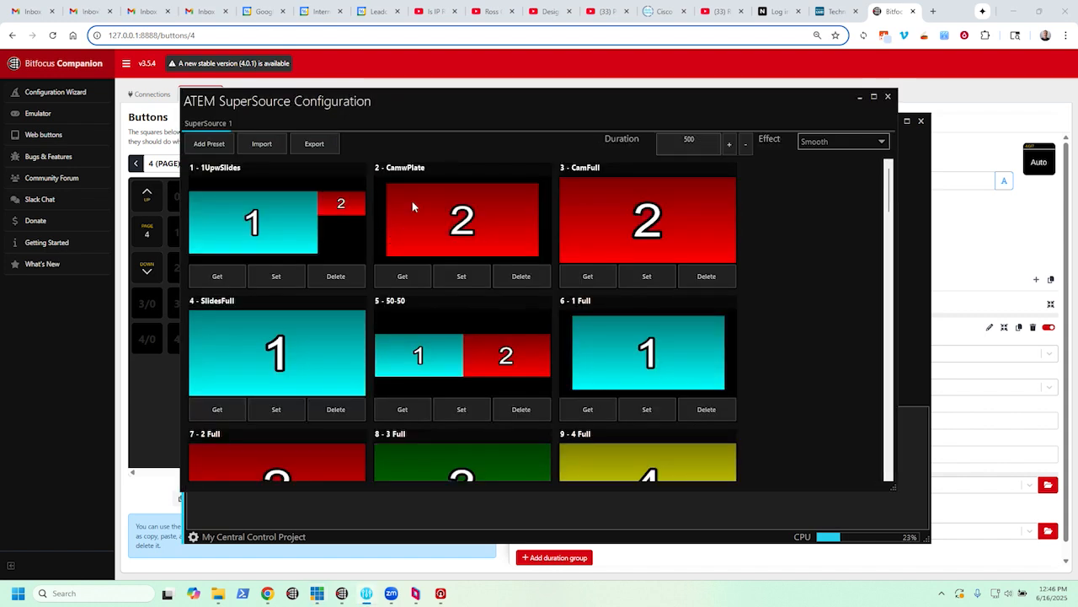
{"action": "scroll", "coordinate": [543, 315], "scroll_direction": "down", "scroll_amount": 3}
{"action": "scroll", "coordinate": [545, 331], "scroll_direction": "up", "scroll_amount": 3}
{"action": "left_click", "coordinate": [889, 98]}
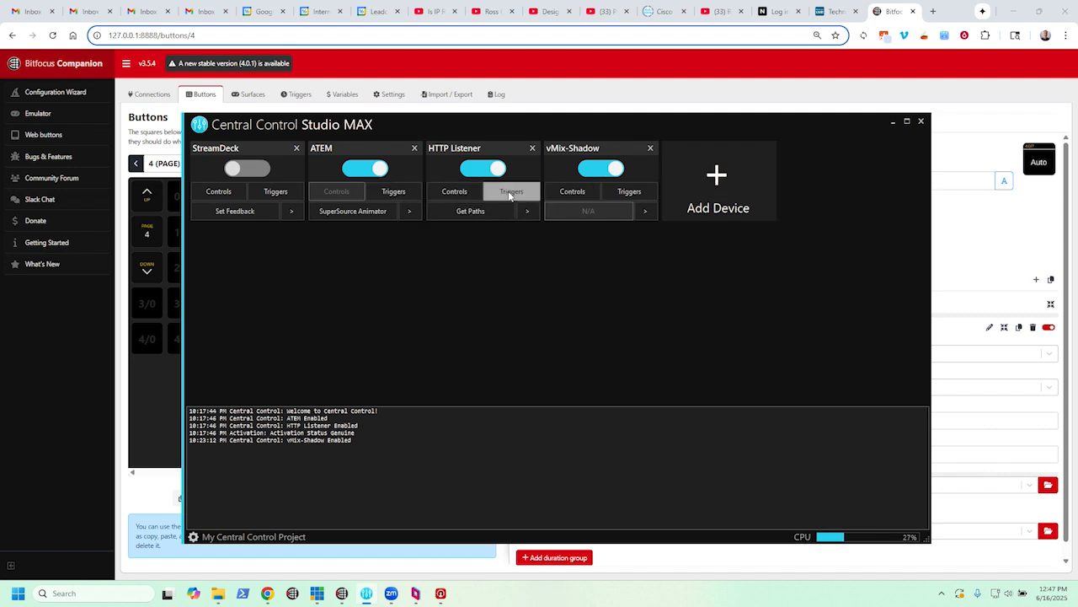
- Search the devices that can be added for "http" and leave without adding one
{"action": "left_click", "coordinate": [716, 174]}
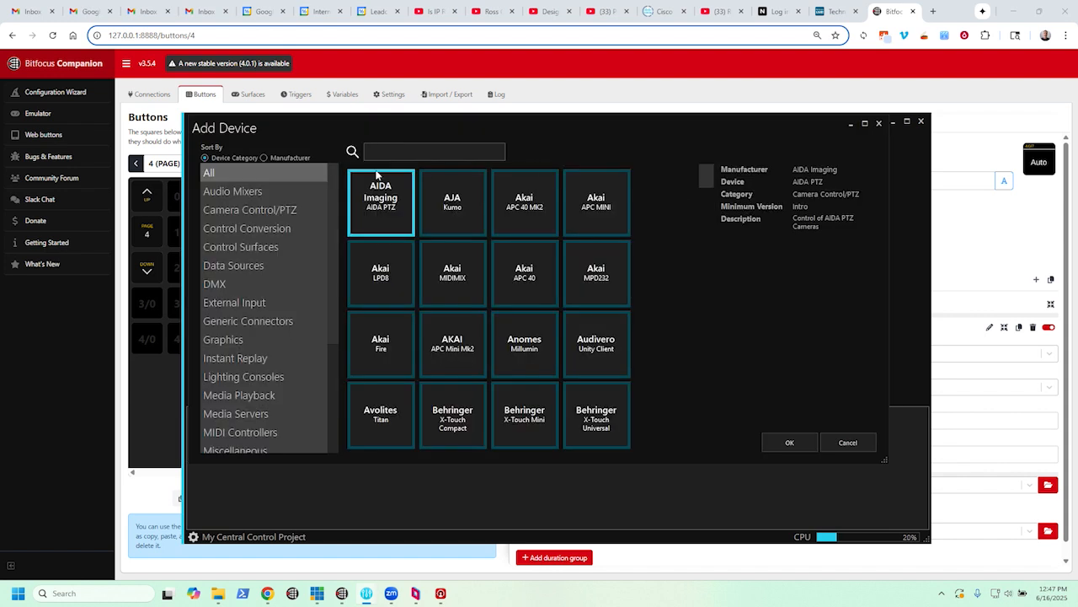
{"action": "left_click", "coordinate": [397, 152]}
{"action": "type", "text": "http"}
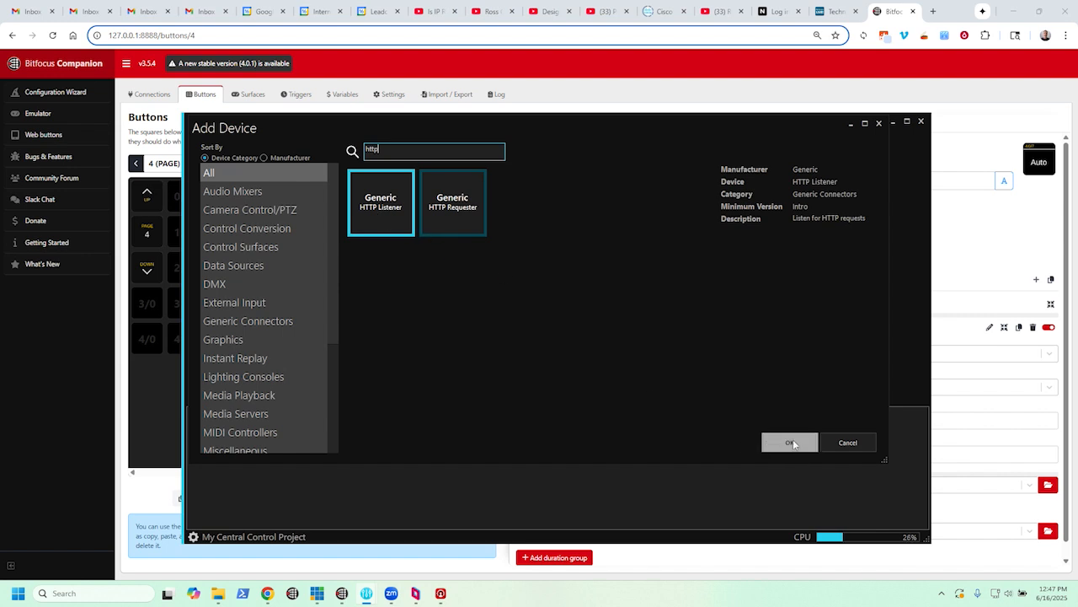
{"action": "left_click", "coordinate": [821, 447]}
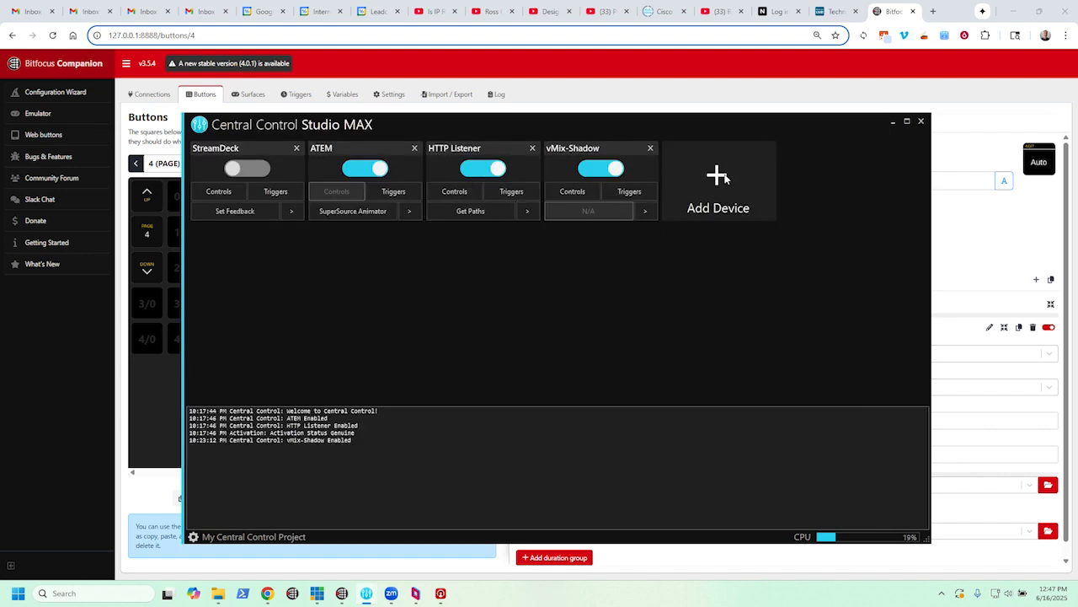
- Search the addable devices for "vMix", view the StudioCoast vMix entry's details, and leave without adding it
{"action": "left_click", "coordinate": [664, 193]}
{"action": "left_click", "coordinate": [381, 155]}
{"action": "type", "text": "vMix"}
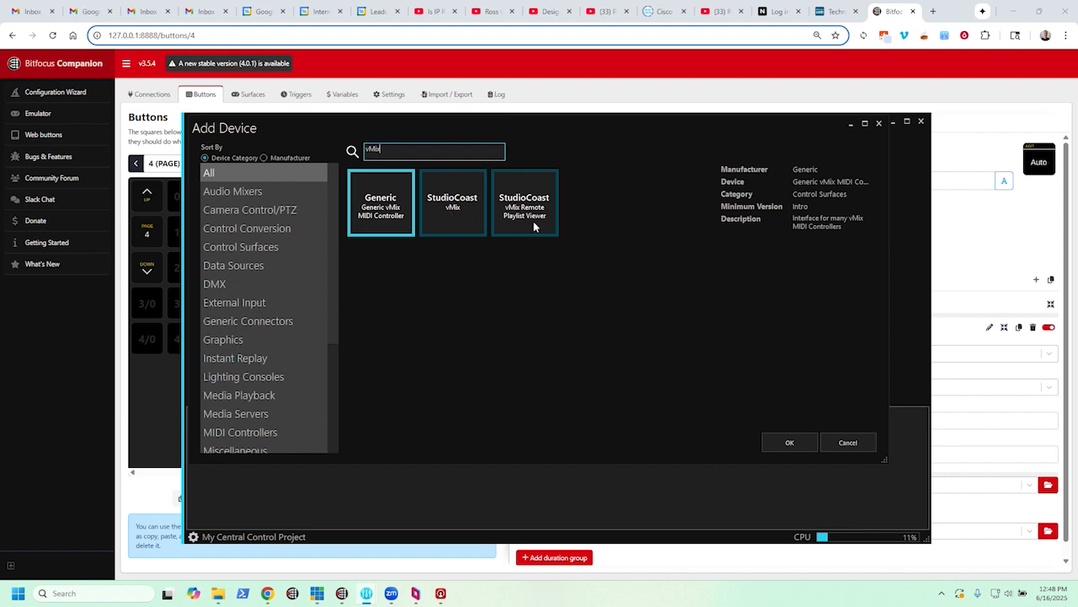
{"action": "left_click", "coordinate": [468, 210]}
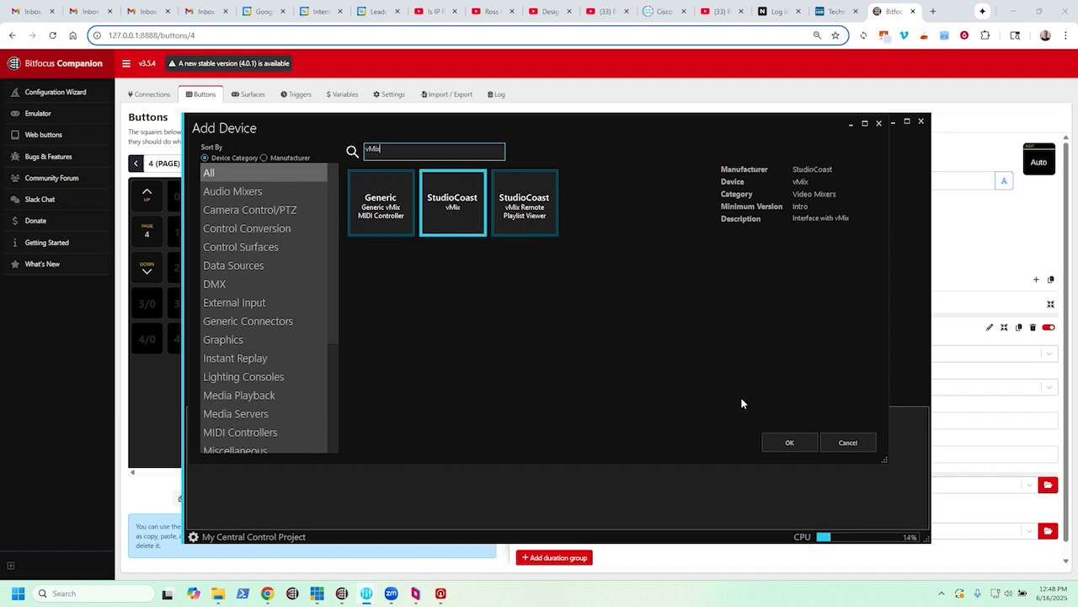
{"action": "left_click", "coordinate": [840, 443]}
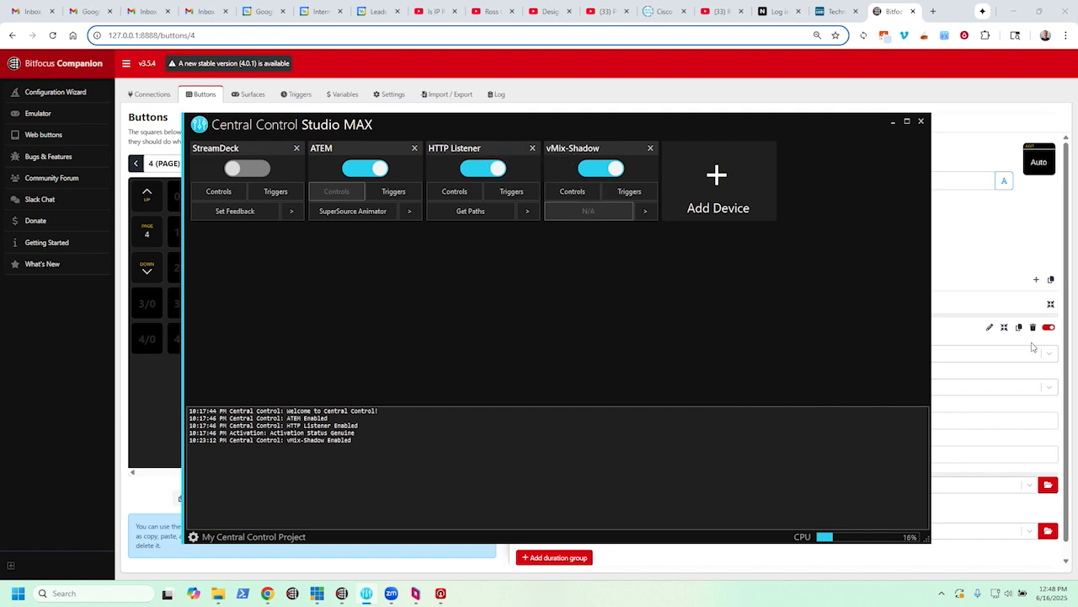
- Set the vMix-Shadow device's IP address to 10.147.17.4 and enable the device
{"action": "left_click", "coordinate": [571, 149]}
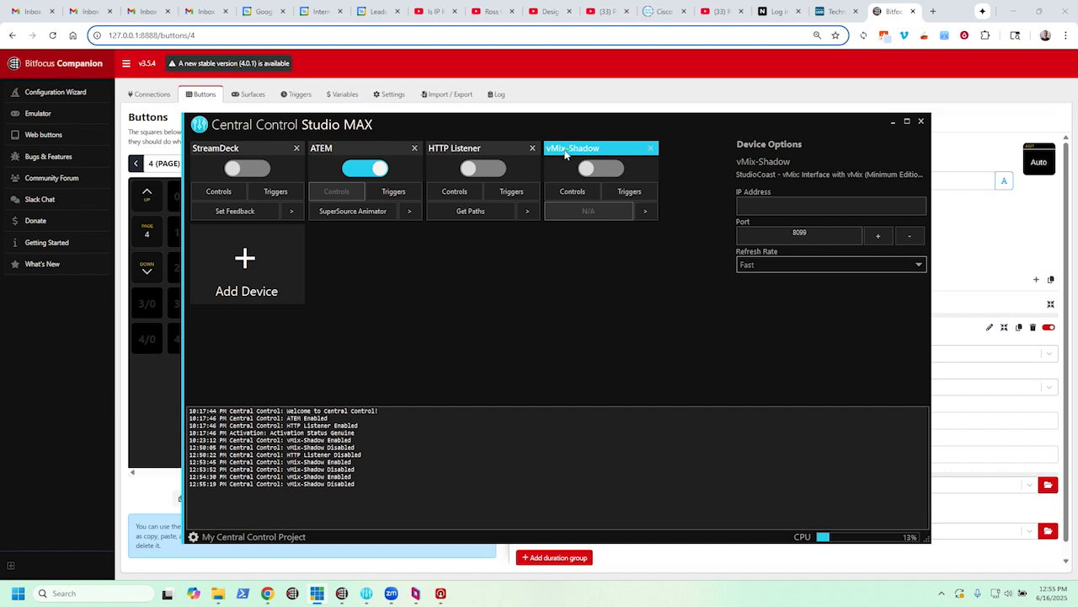
{"action": "left_click", "coordinate": [763, 205]}
{"action": "type", "text": "10.147.17.4"}
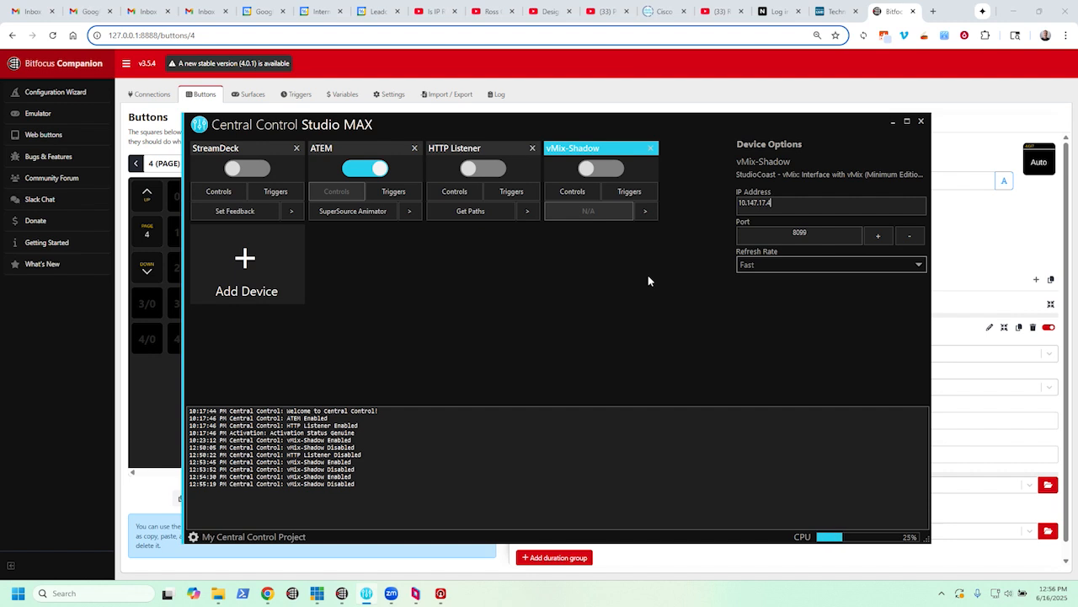
{"action": "left_click", "coordinate": [599, 168]}
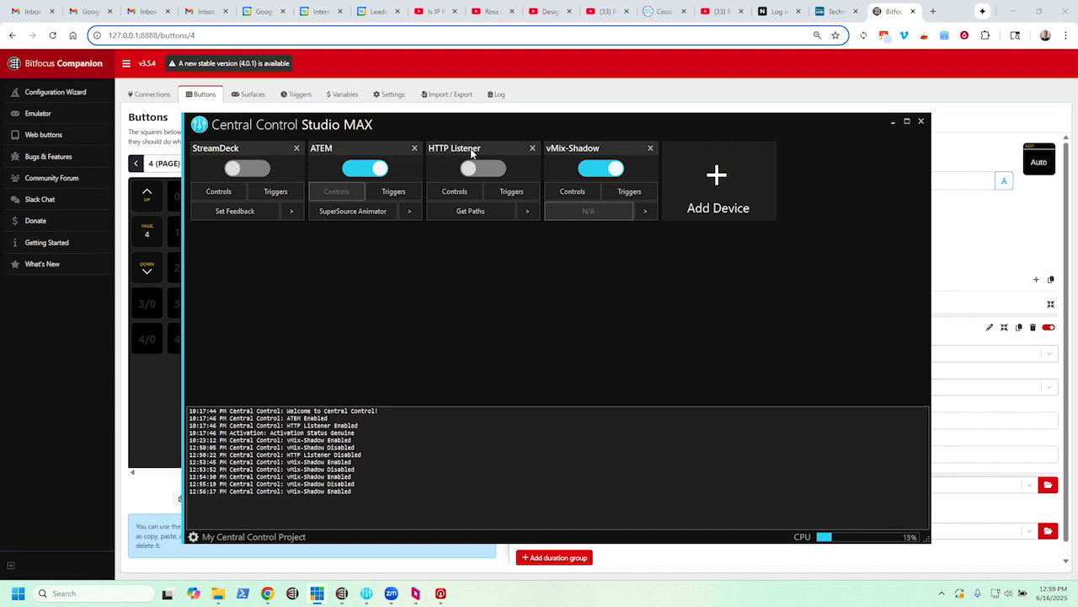
- Enable the HTTP Listener device and examine the control paths listed for its buttons
{"action": "left_click", "coordinate": [485, 171]}
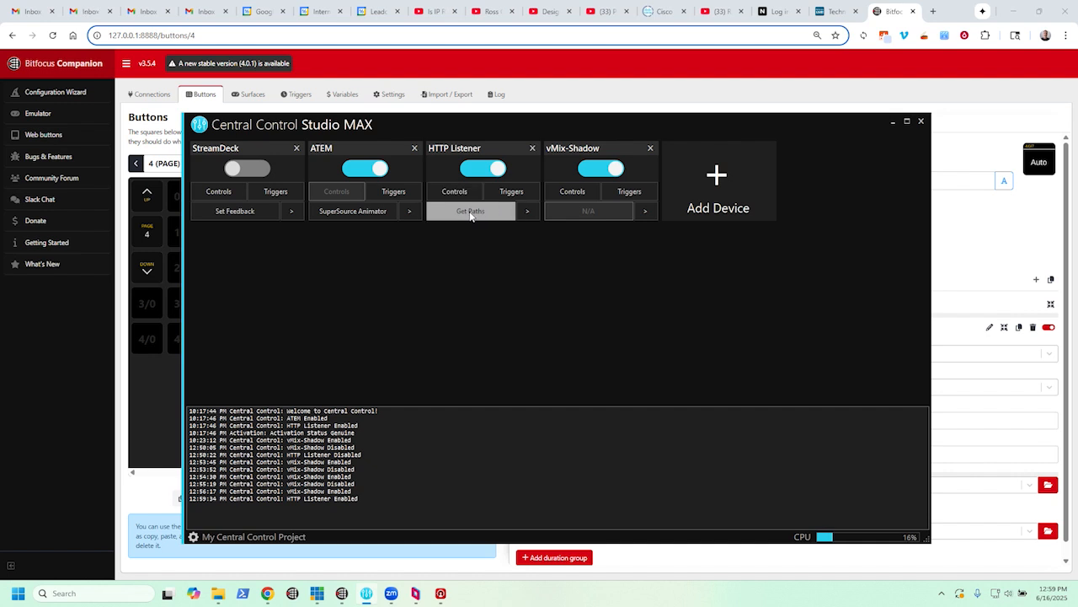
{"action": "left_click", "coordinate": [470, 212]}
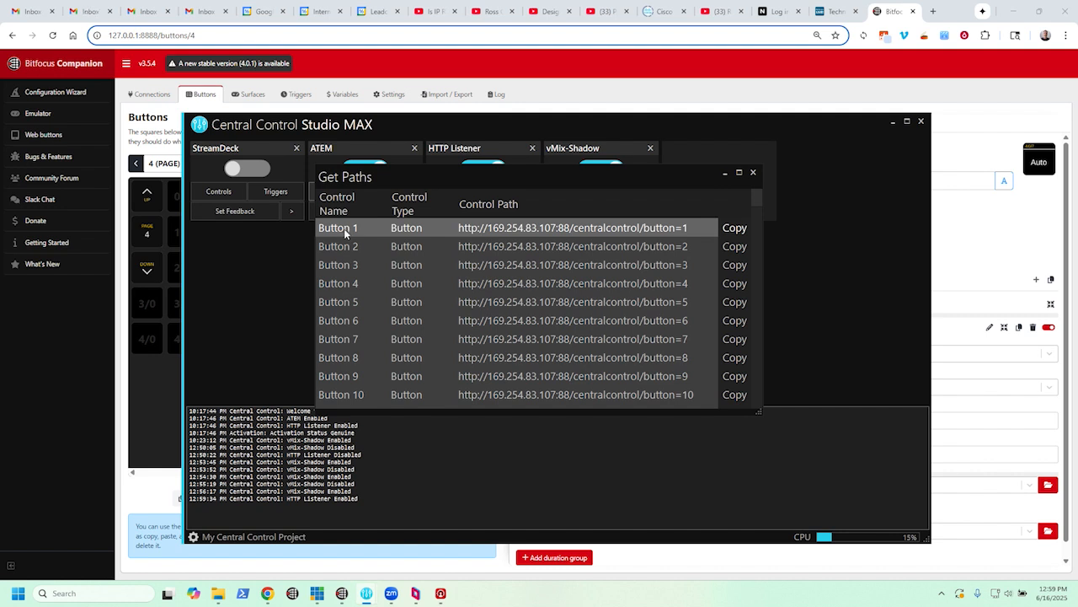
{"action": "scroll", "coordinate": [349, 281], "scroll_direction": "down", "scroll_amount": 3}
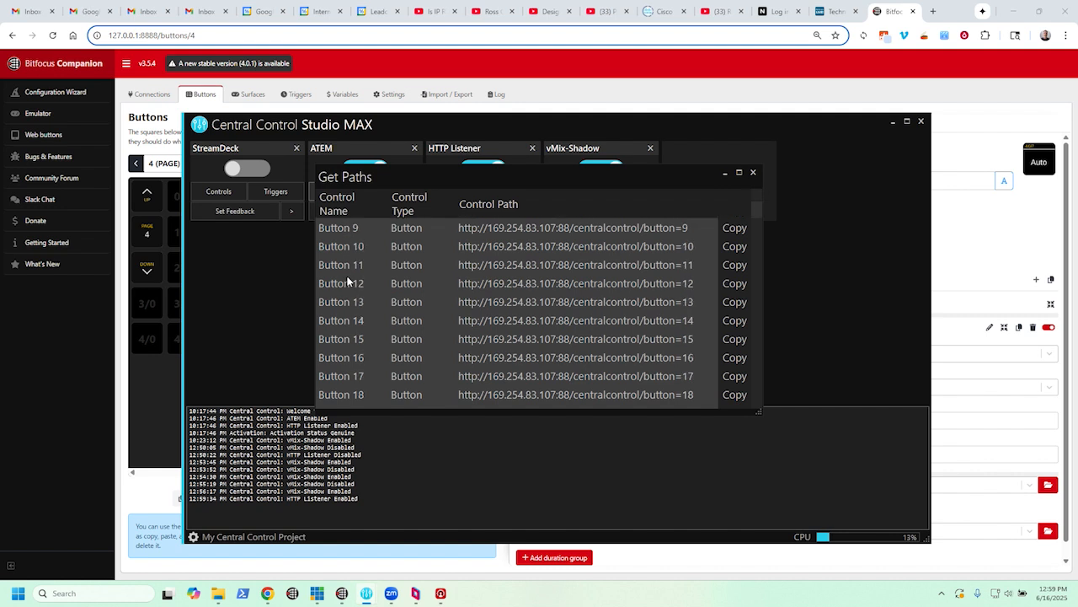
{"action": "scroll", "coordinate": [349, 281], "scroll_direction": "up", "scroll_amount": 3}
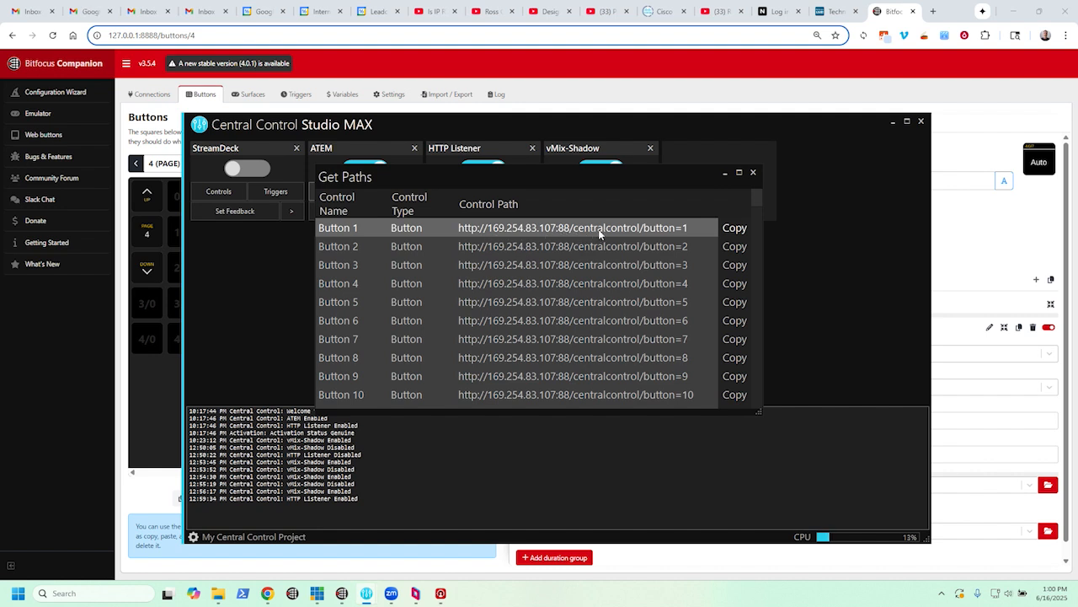
{"action": "scroll", "coordinate": [462, 271], "scroll_direction": "down", "scroll_amount": 2}
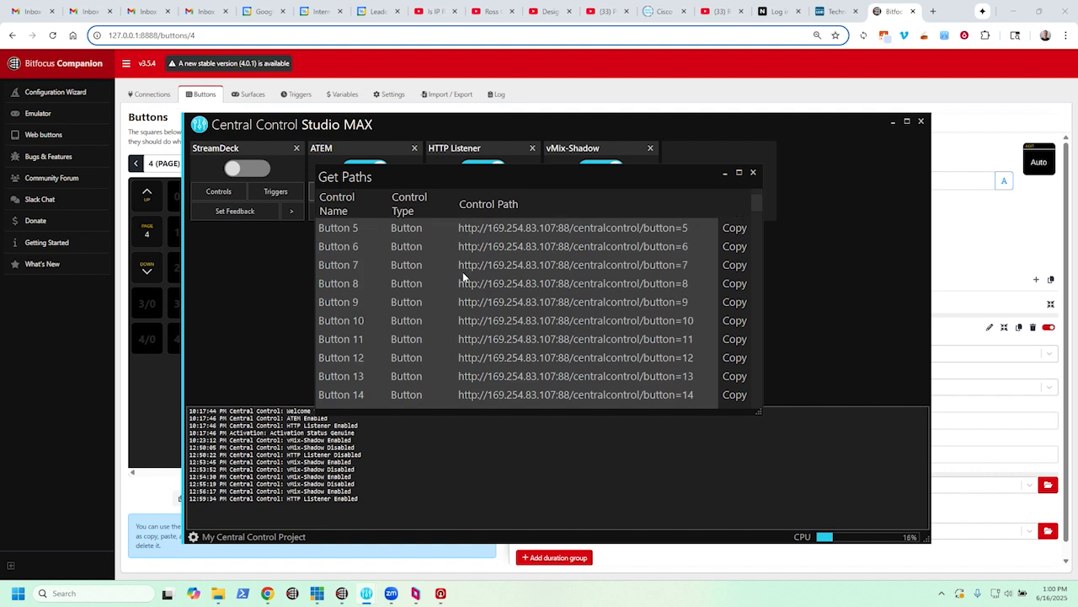
{"action": "scroll", "coordinate": [463, 271], "scroll_direction": "up", "scroll_amount": 2}
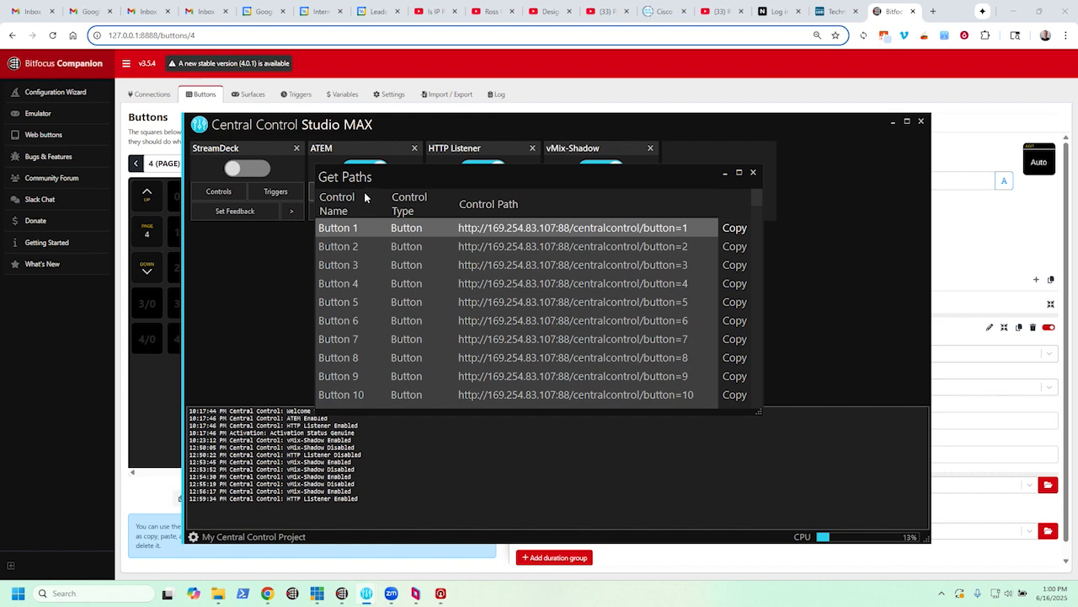
{"action": "left_click", "coordinate": [753, 171]}
- Open the HTTP Listener's control mapping, check the commands assigned to Button 1 and Button 13, and move the window aside
{"action": "left_click", "coordinate": [454, 191]}
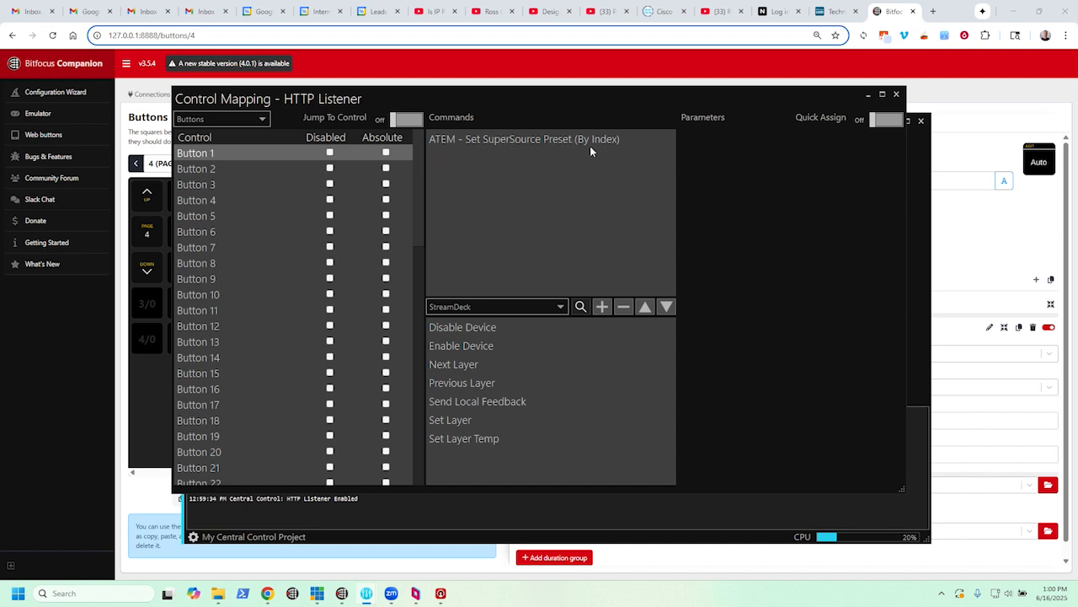
{"action": "left_click", "coordinate": [233, 340]}
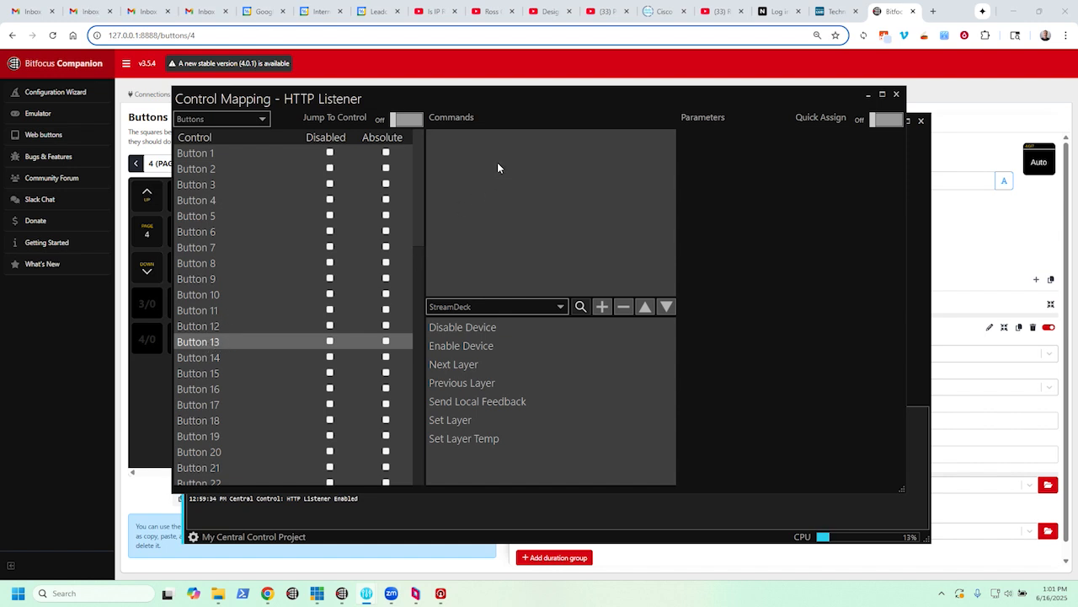
{"action": "left_click", "coordinate": [504, 106]}
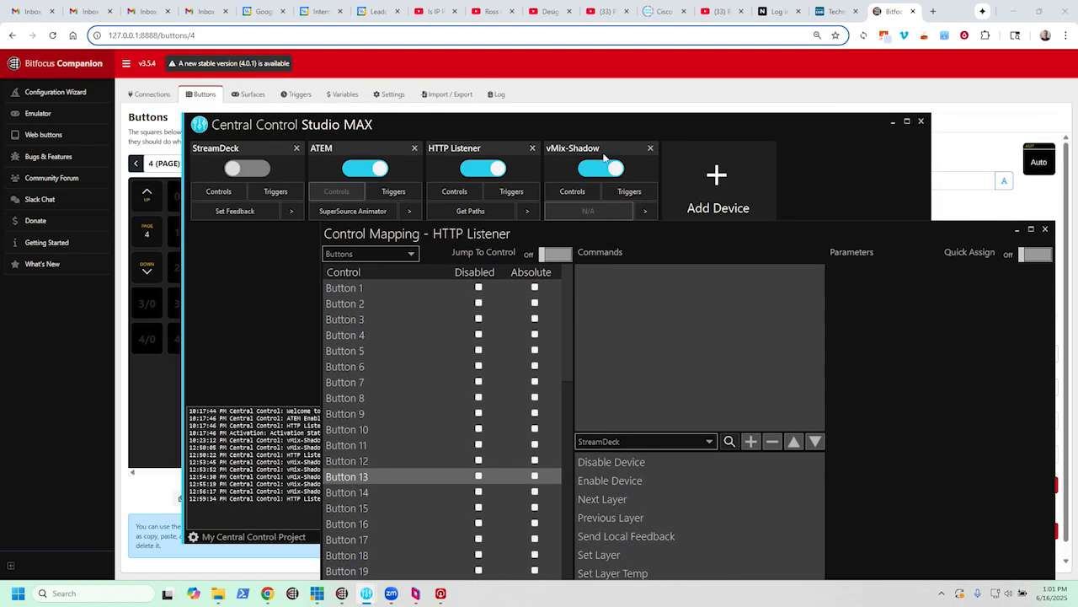
{"action": "left_click_drag", "start_coordinate": [595, 112], "coordinate": [606, 188]}
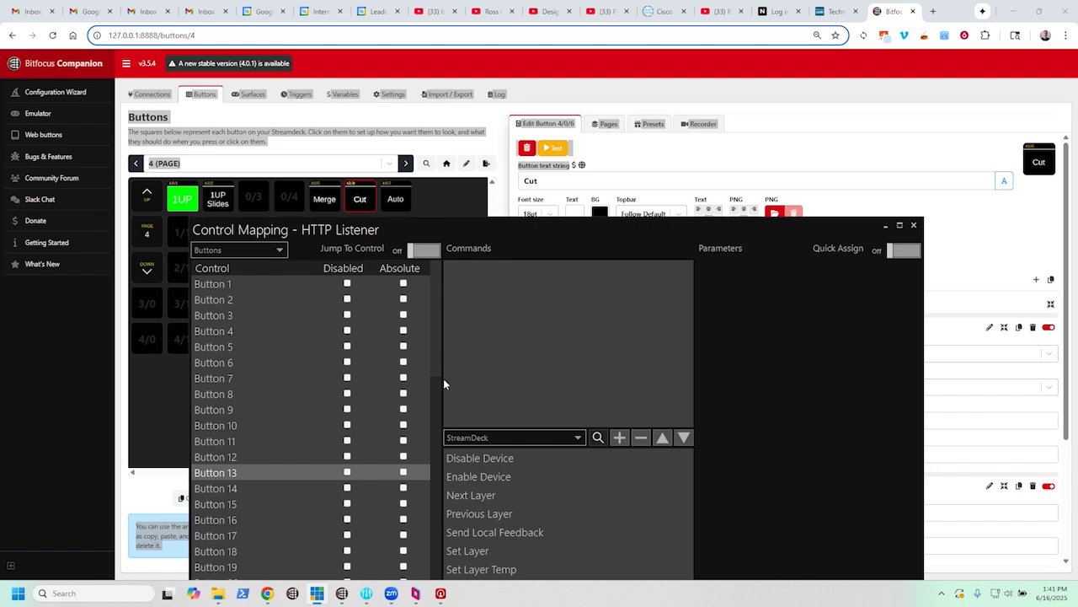
- Assign vMix-Shadow's Transition Mix With Duration command to Button 13, using the Merge transition on mix 1 with a duration of 500
{"action": "left_click", "coordinate": [225, 490]}
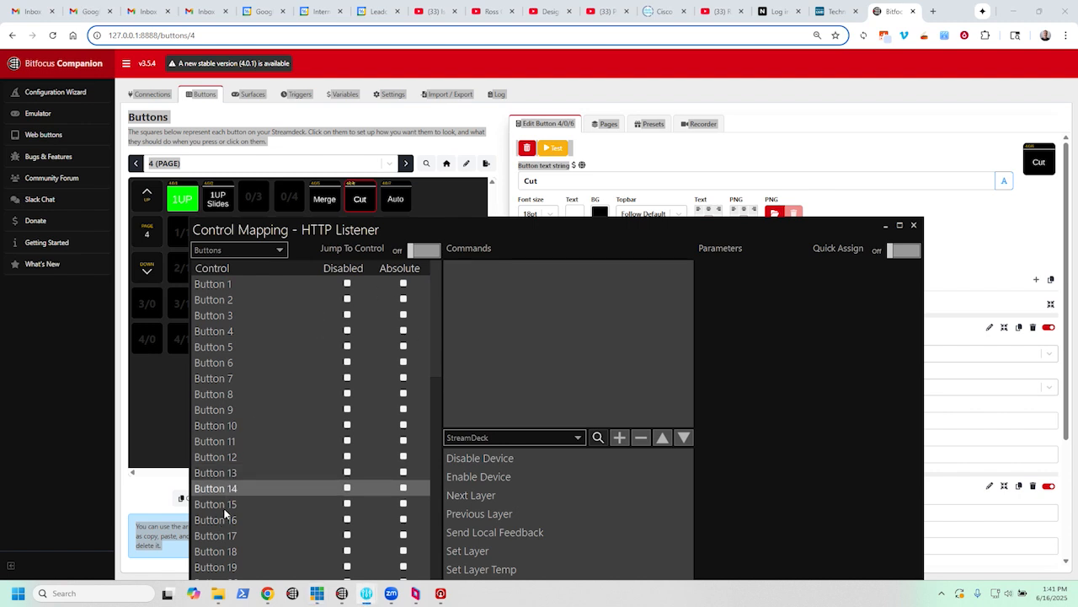
{"action": "left_click", "coordinate": [230, 504]}
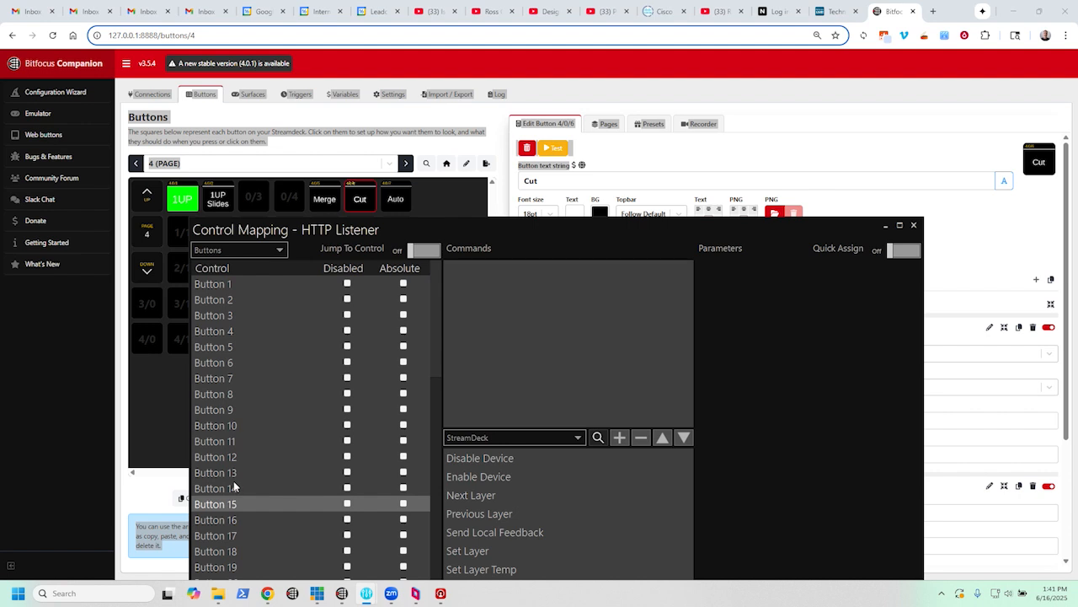
{"action": "left_click", "coordinate": [232, 471]}
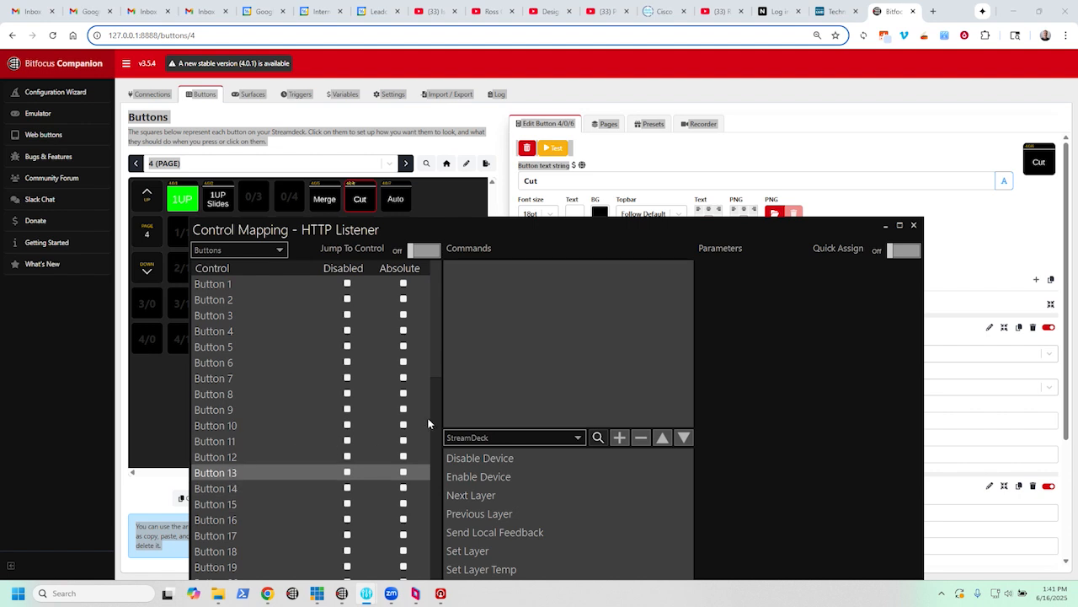
{"action": "left_click", "coordinate": [475, 437]}
{"action": "left_click", "coordinate": [461, 489]}
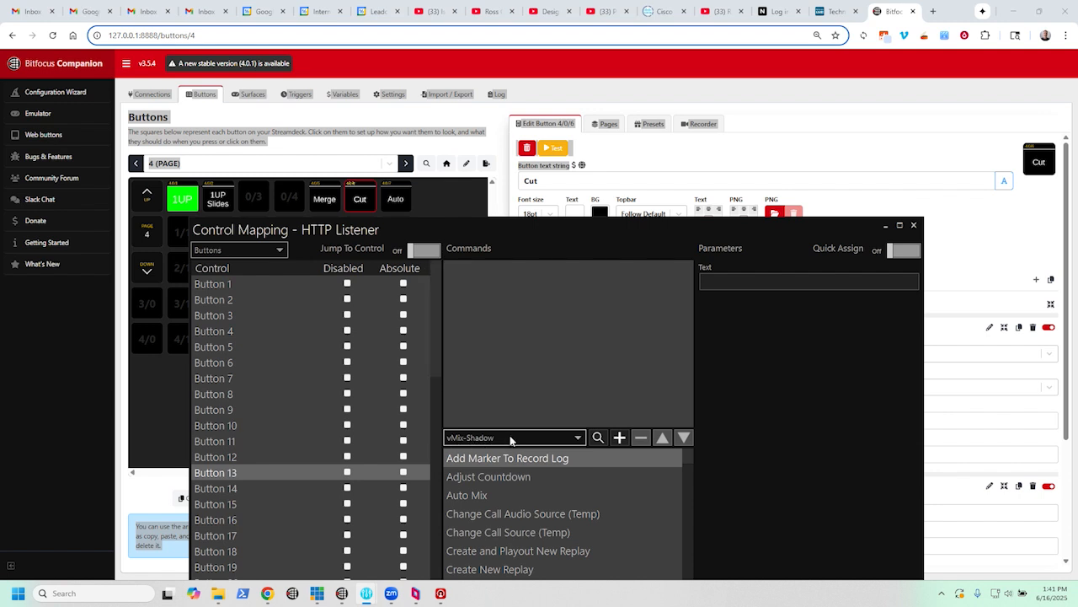
{"action": "left_click", "coordinate": [597, 437]}
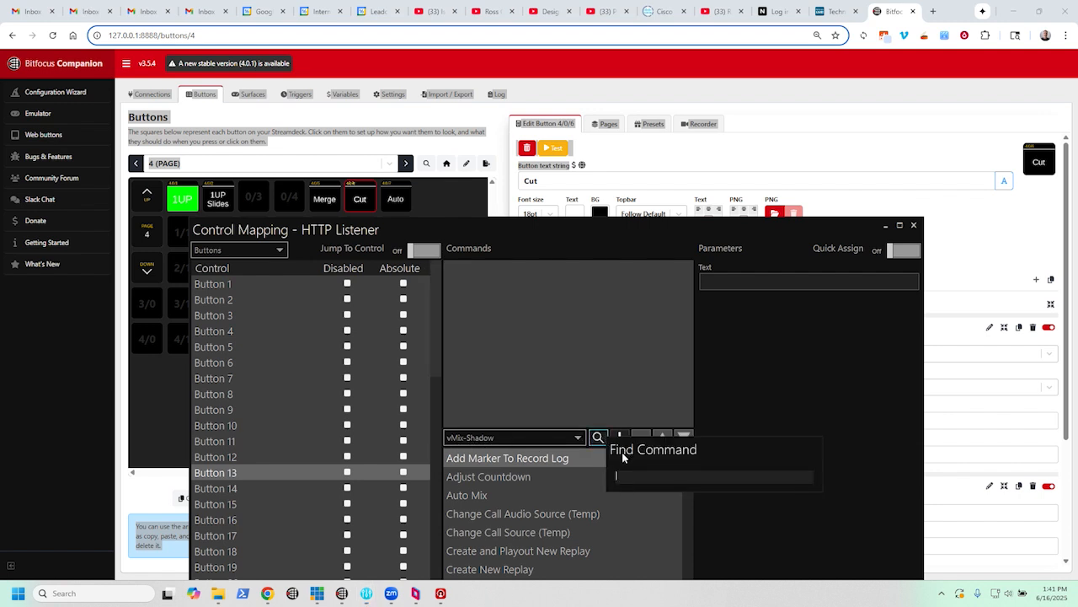
{"action": "type", "text": "trans"}
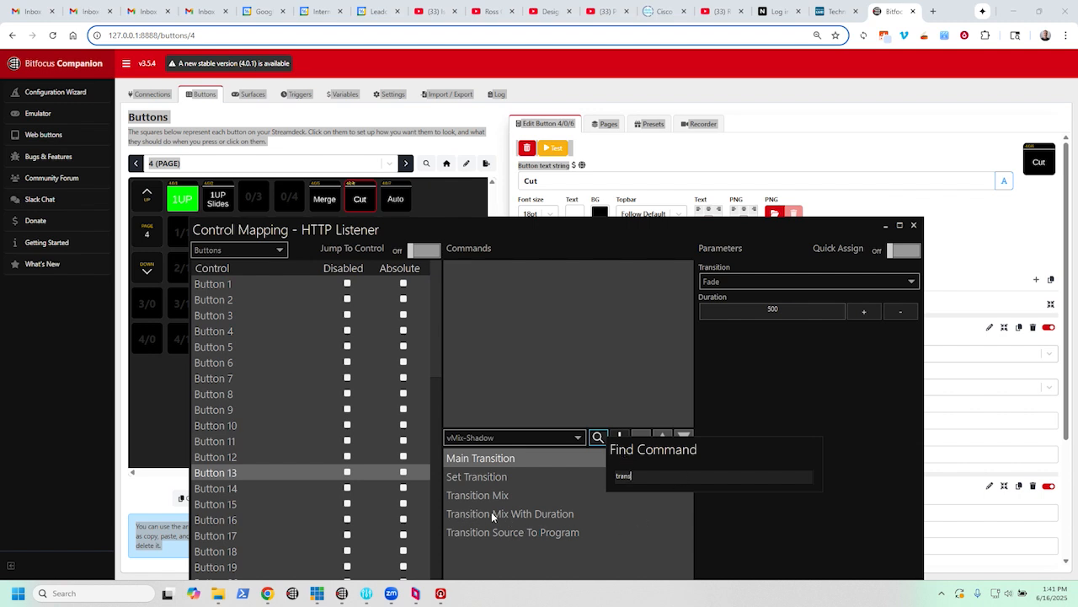
{"action": "left_click", "coordinate": [527, 513]}
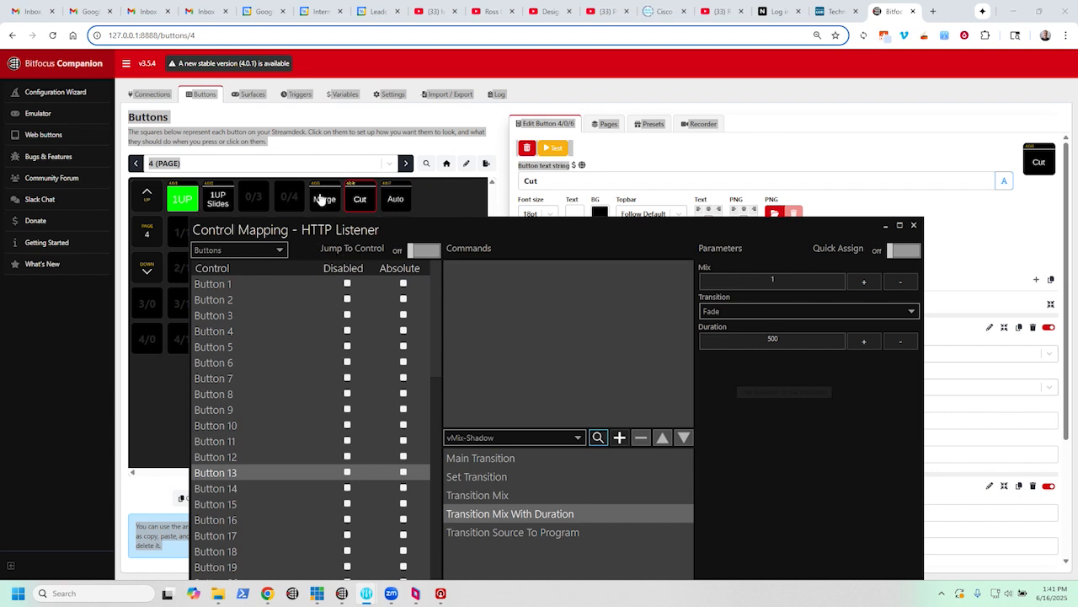
{"action": "left_click", "coordinate": [750, 311]}
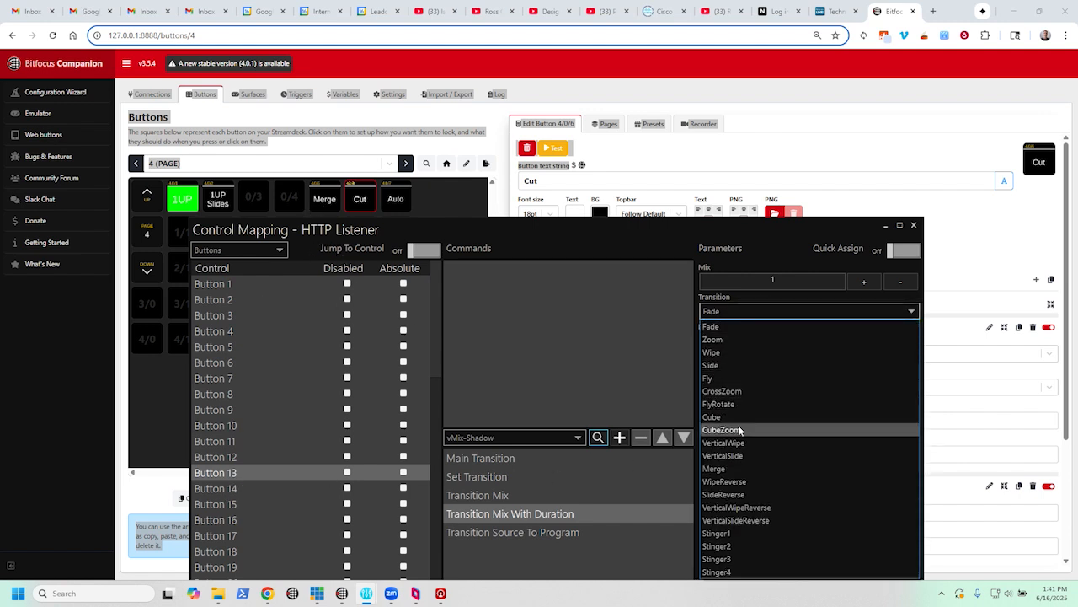
{"action": "left_click", "coordinate": [735, 467]}
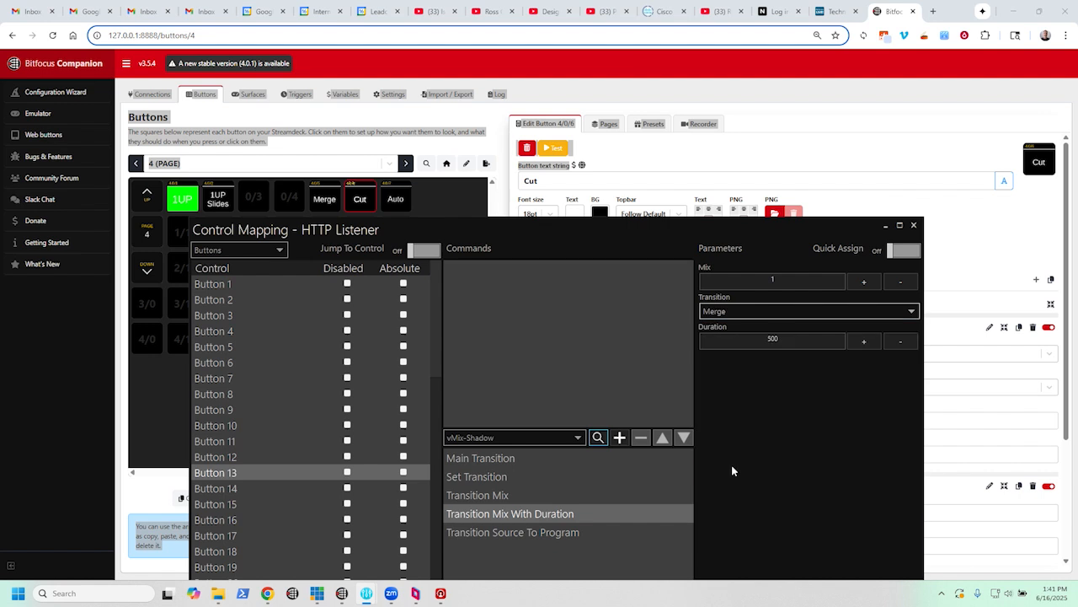
{"action": "left_click", "coordinate": [618, 440]}
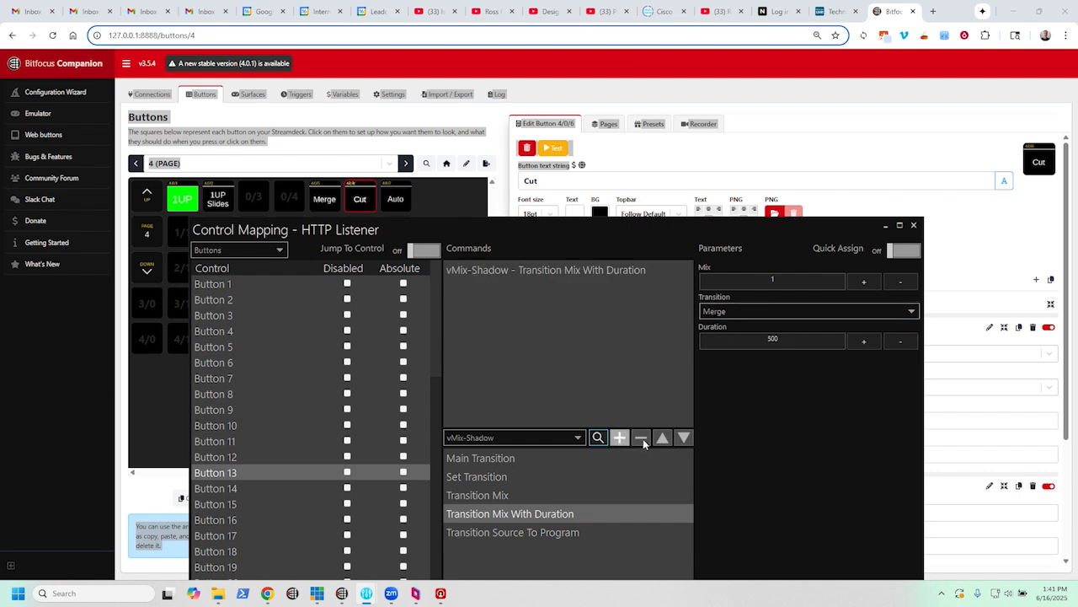
- Assign vMix-Shadow's Transition Mix With Duration command to Button 15, using the Fade transition on mix 1 with a duration of 500
{"action": "left_click", "coordinate": [233, 489]}
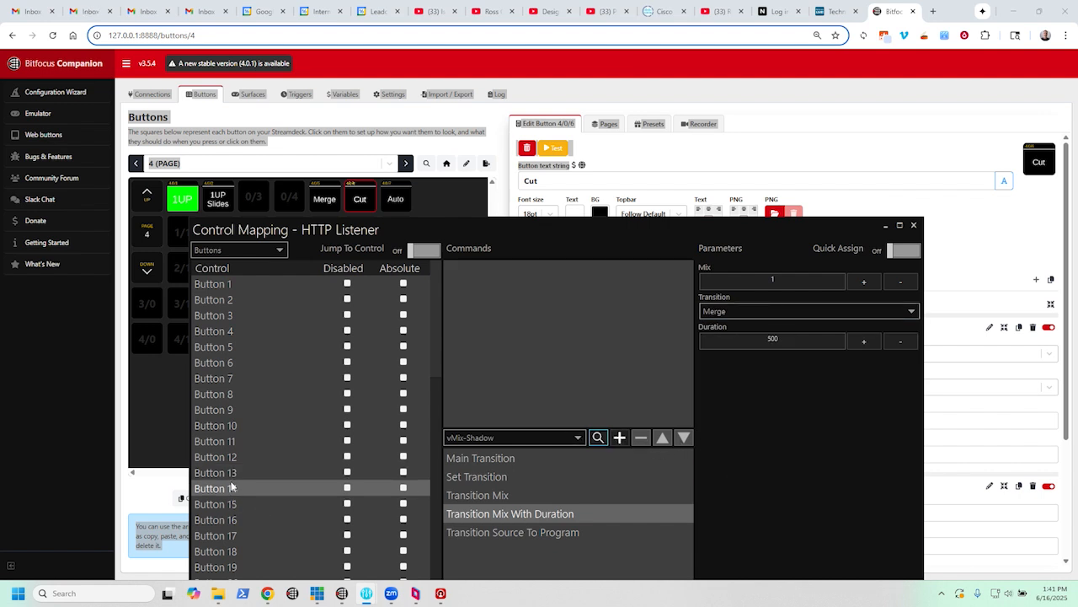
{"action": "left_click", "coordinate": [234, 505]}
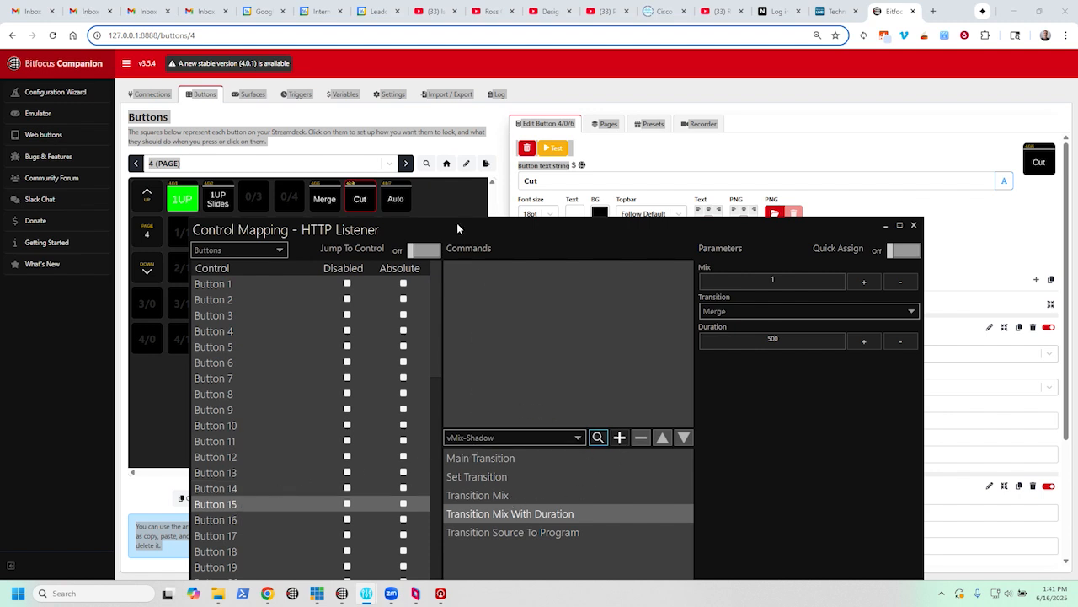
{"action": "left_click", "coordinate": [798, 313]}
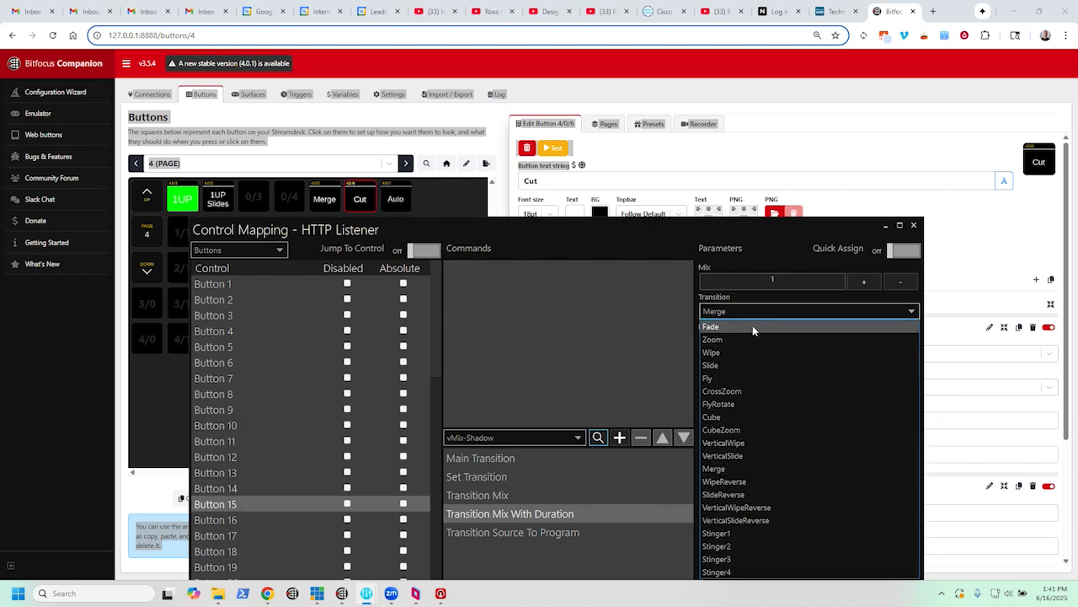
{"action": "left_click", "coordinate": [747, 325]}
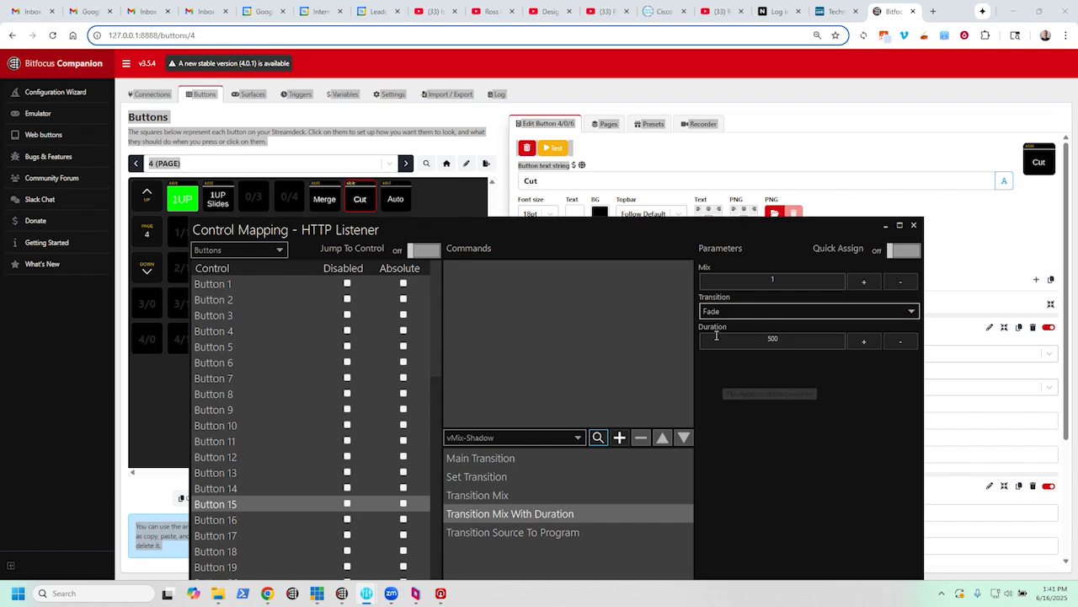
{"action": "left_click", "coordinate": [620, 438]}
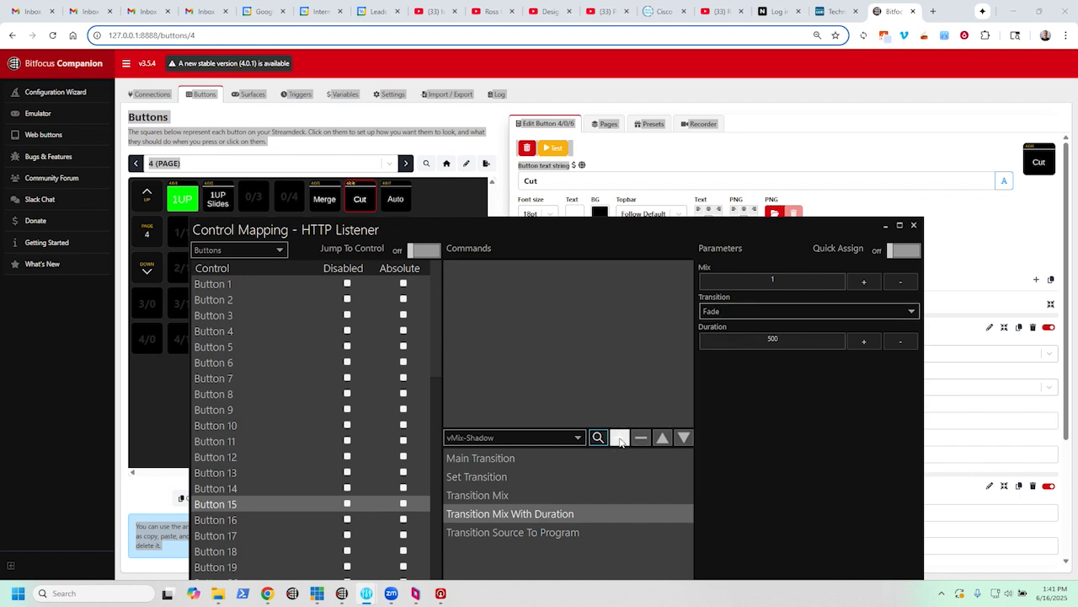
- Find vMix-Shadow's Take Mix command by searching for "take" and assign it to Button 14 with mix 1
{"action": "left_click", "coordinate": [219, 490]}
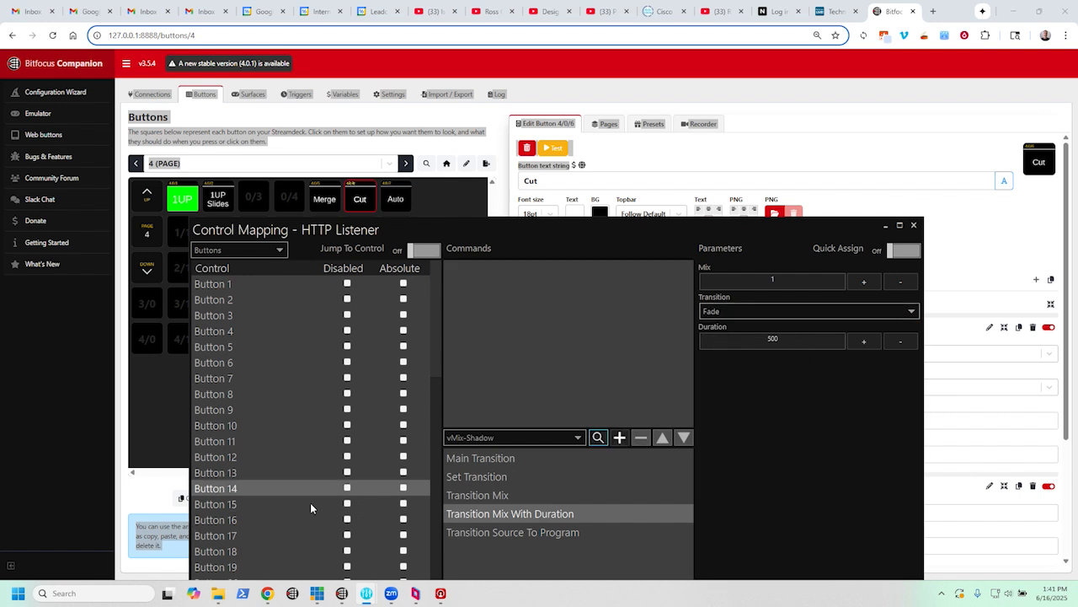
{"action": "left_click", "coordinate": [600, 441]}
{"action": "type", "text": "t"}
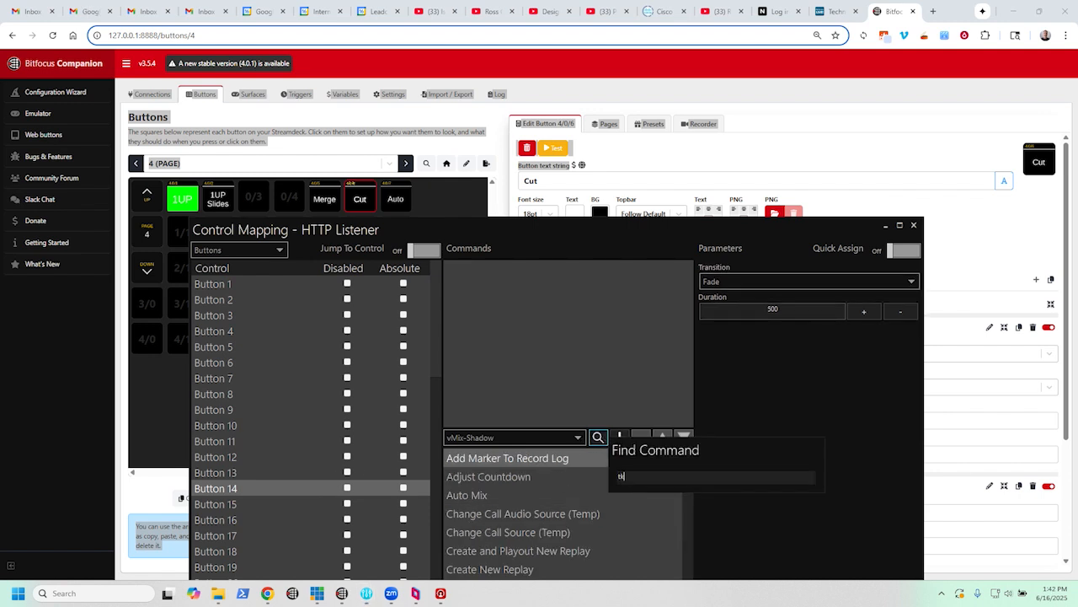
{"action": "type", "text": "ake"}
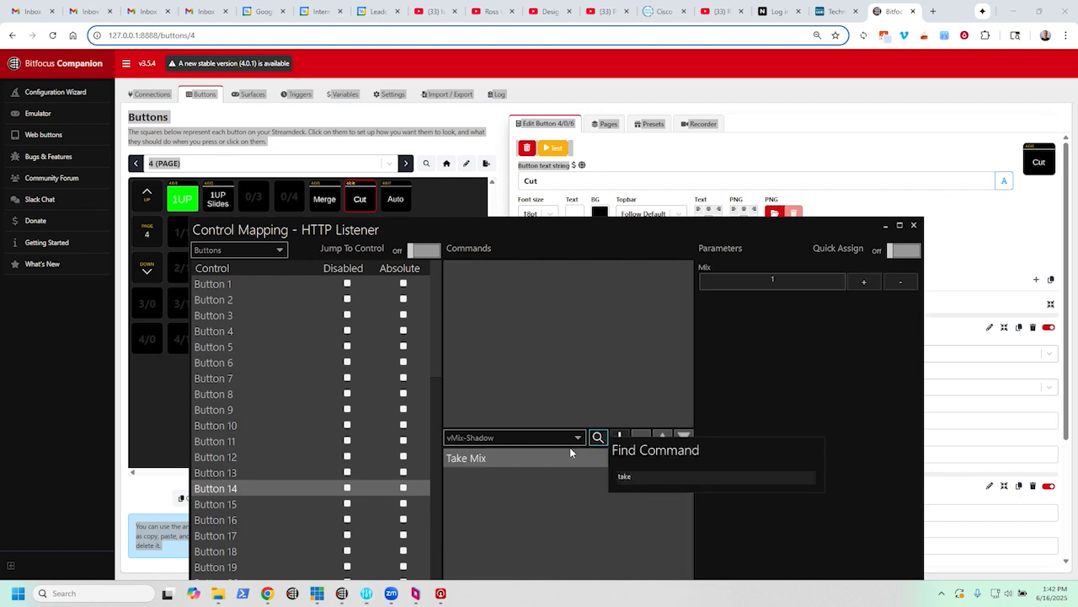
{"action": "left_click", "coordinate": [530, 460]}
{"action": "left_click", "coordinate": [619, 438]}
- Review the commands and parameters assigned to Button 13, Button 14 and Button 15
{"action": "left_click", "coordinate": [225, 477]}
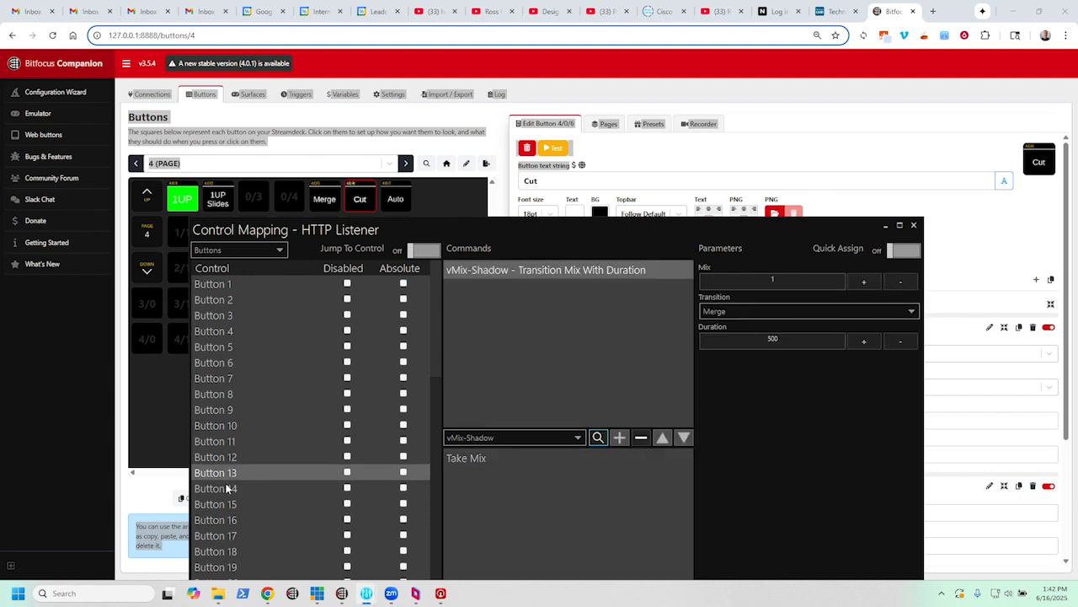
{"action": "left_click", "coordinate": [234, 487]}
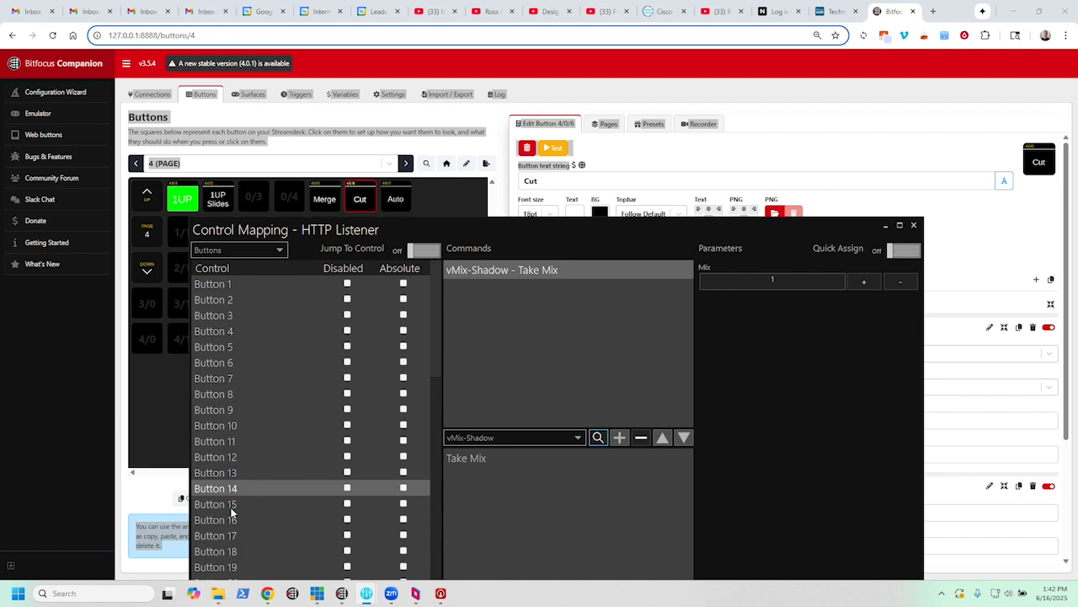
{"action": "left_click", "coordinate": [252, 503]}
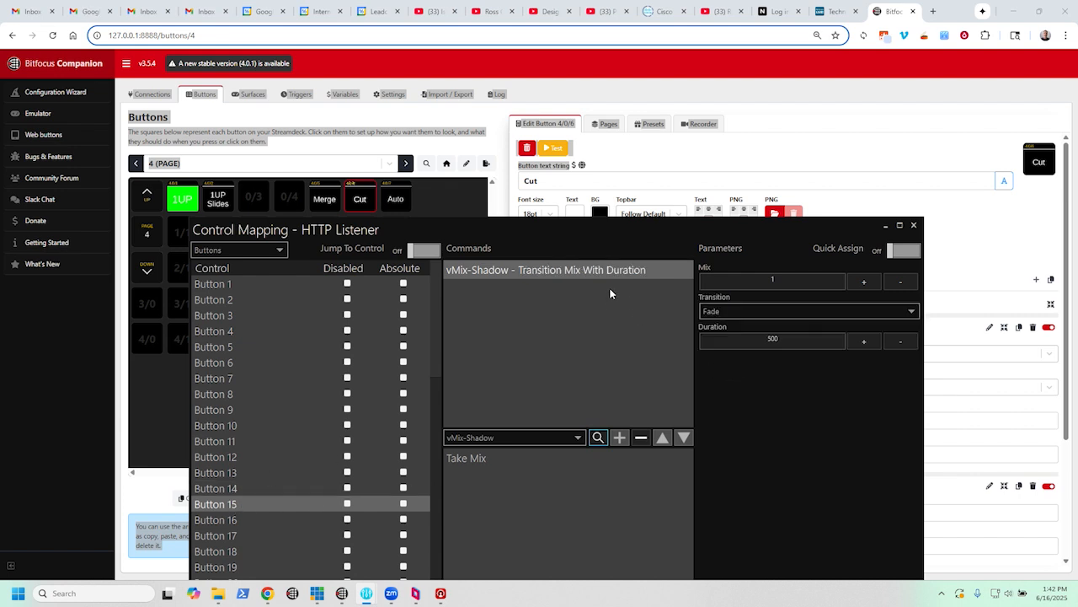
- Switch to Bitfocus Companion and check the press actions of the Merge, Cut and Auto buttons on page 4
{"action": "left_click", "coordinate": [466, 201]}
{"action": "left_click", "coordinate": [324, 199]}
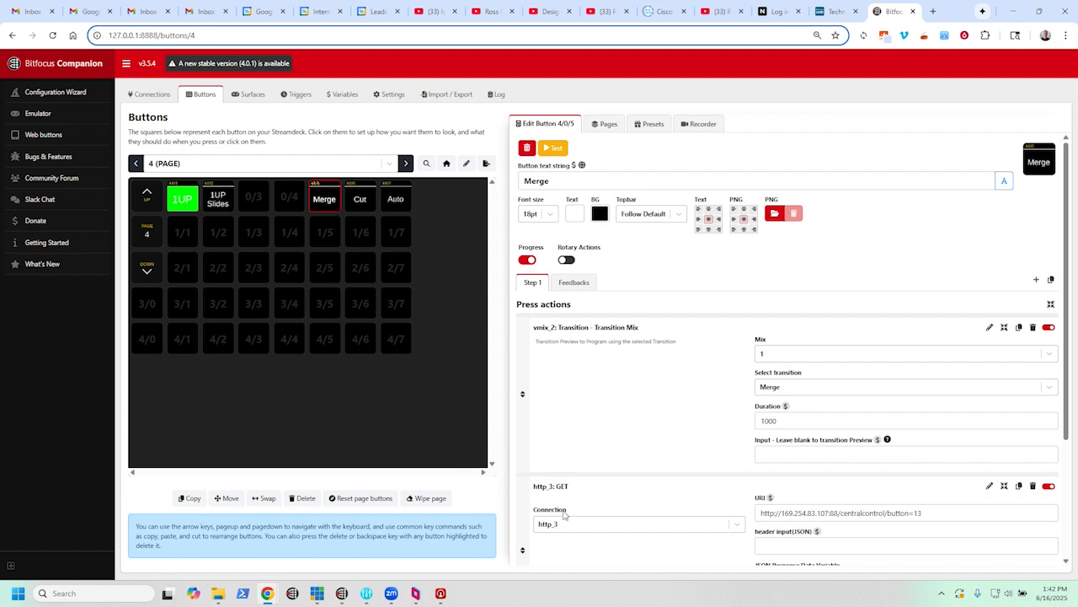
{"action": "left_click", "coordinate": [360, 207]}
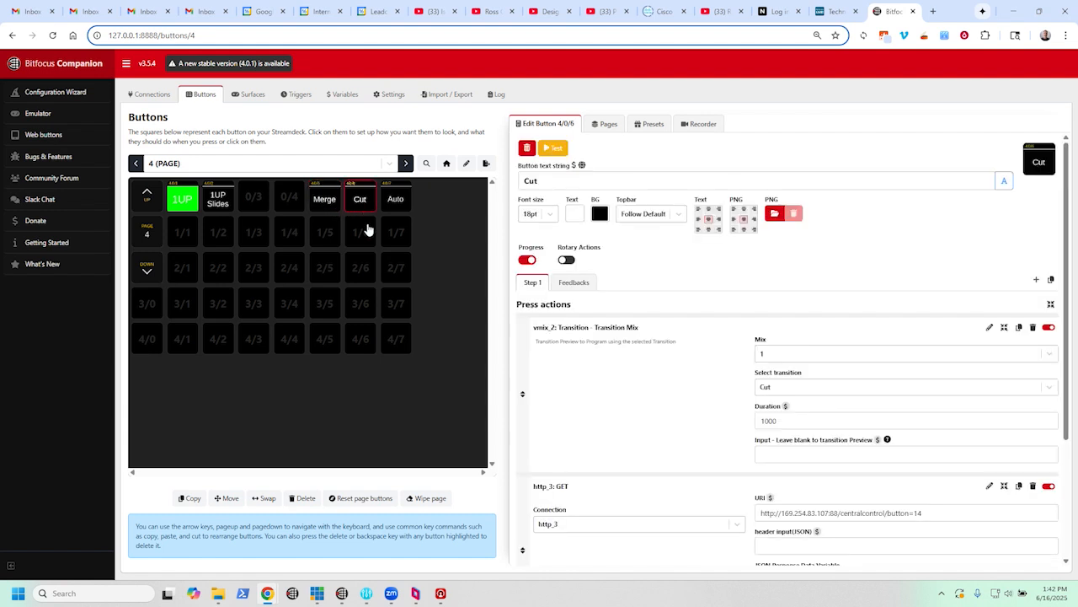
{"action": "left_click", "coordinate": [406, 201]}
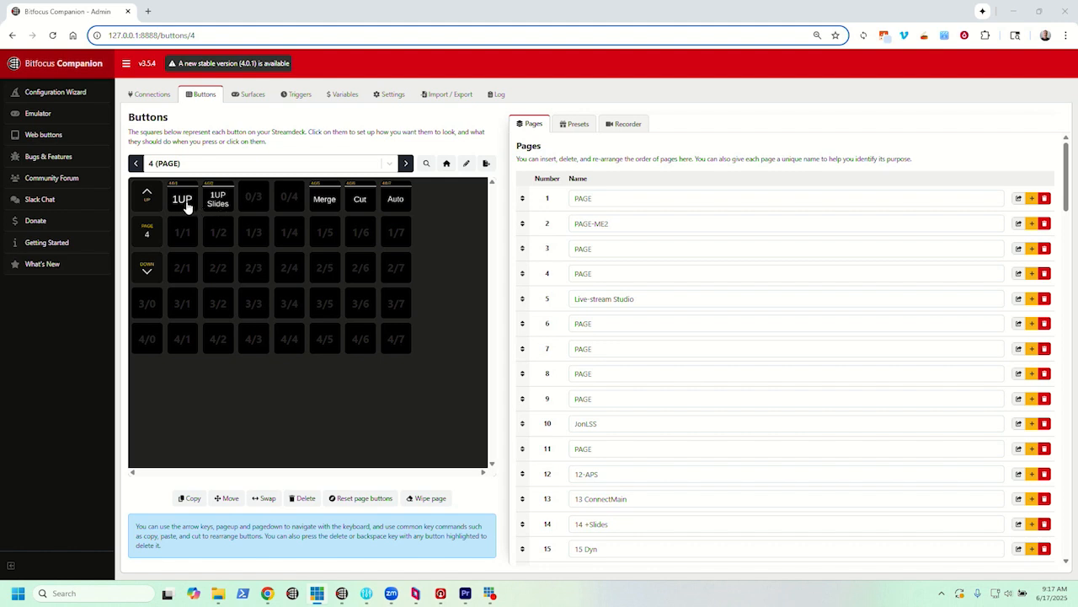
- Open the Mix 1 presets of the vmix_2 connection and examine the Send Input to Preview and Send Input to Program groups
{"action": "left_click", "coordinate": [187, 232]}
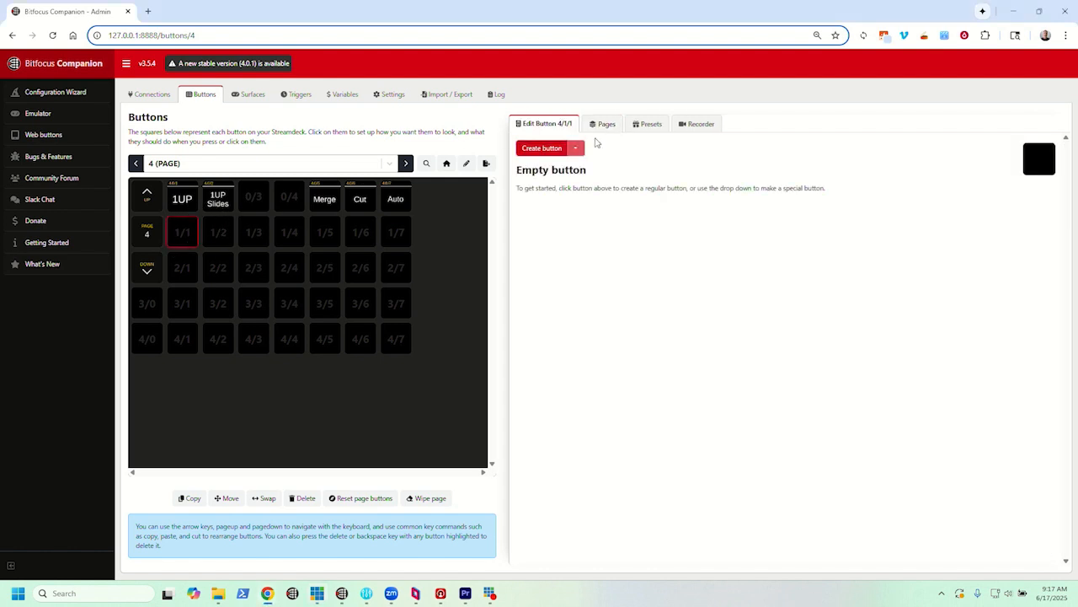
{"action": "left_click", "coordinate": [641, 125]}
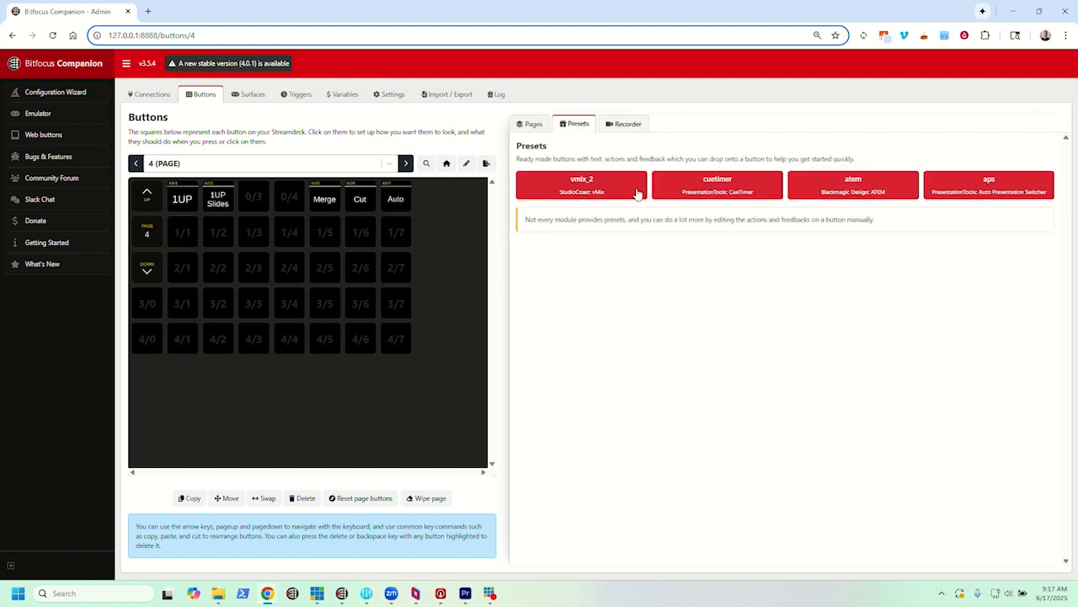
{"action": "left_click", "coordinate": [584, 185]}
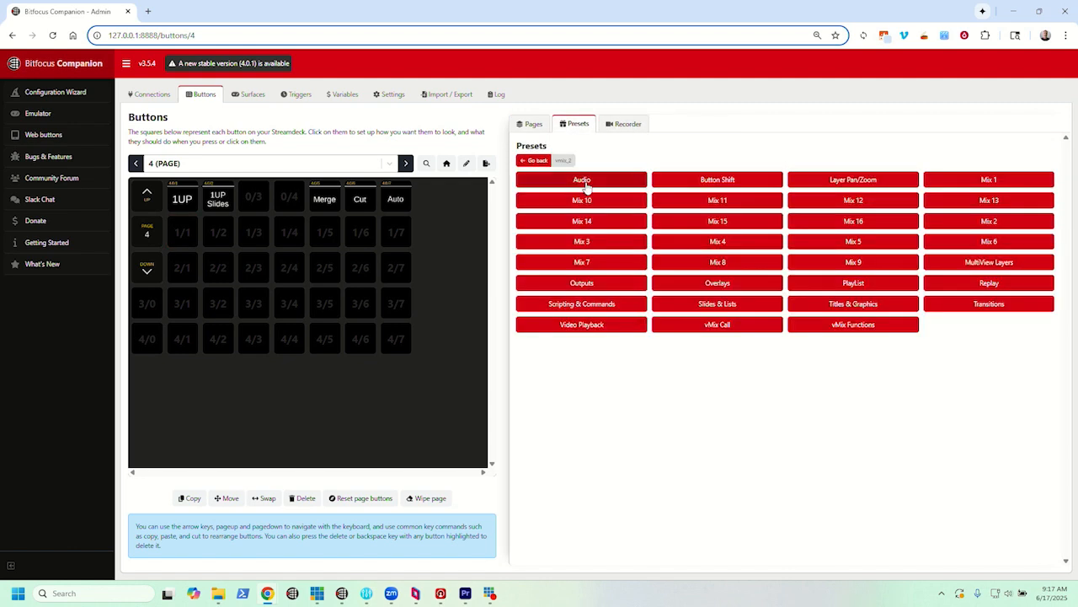
{"action": "left_click", "coordinate": [983, 182]}
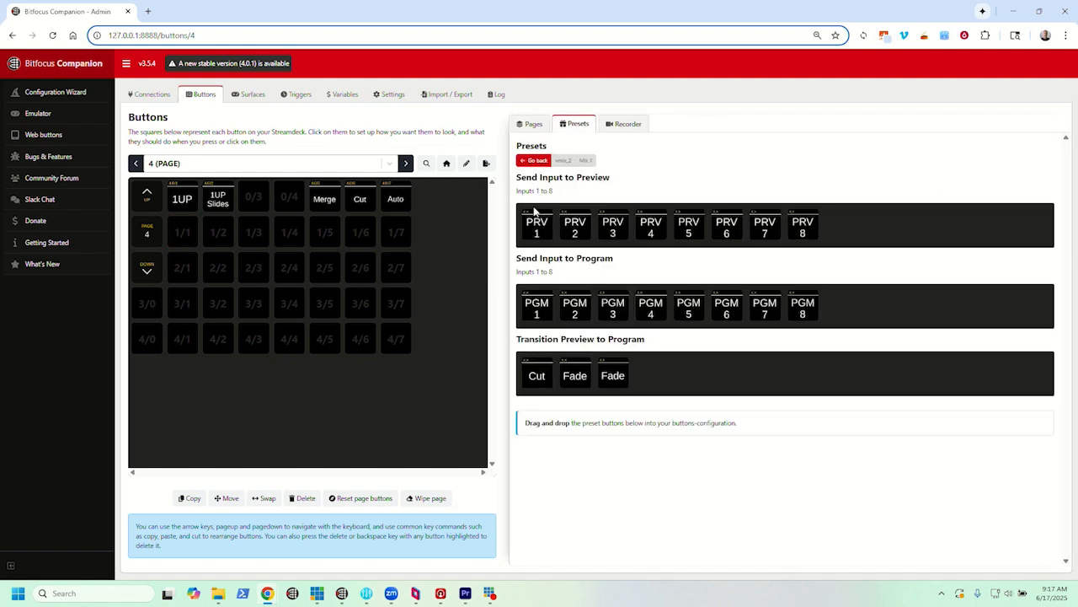
{"action": "left_click_drag", "start_coordinate": [519, 178], "coordinate": [610, 179]}
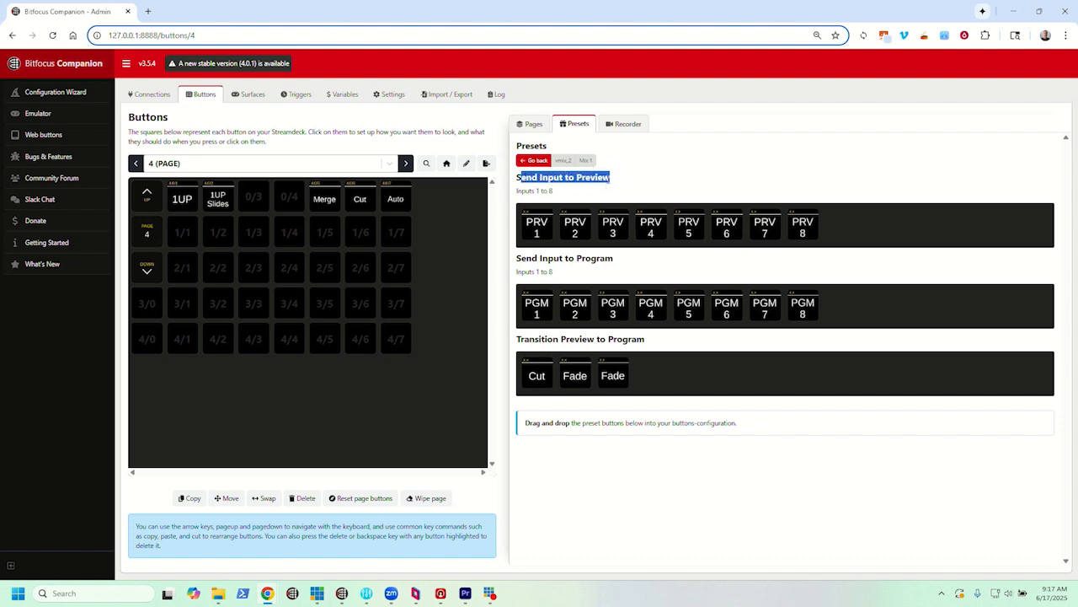
{"action": "left_click", "coordinate": [601, 175]}
{"action": "left_click_drag", "start_coordinate": [541, 258], "coordinate": [632, 261]}
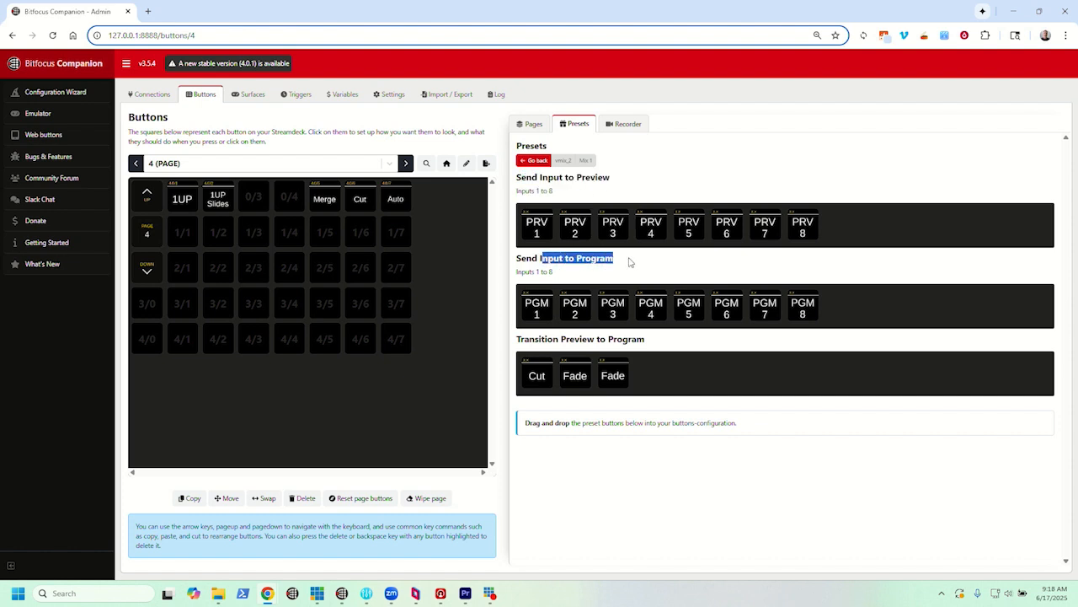
{"action": "left_click", "coordinate": [599, 257]}
- Place the PRV 1 preset on empty button 1/1 of page 4 and change its button text to 1UP
{"action": "left_click_drag", "start_coordinate": [537, 225], "coordinate": [180, 232]}
{"action": "left_click", "coordinate": [181, 239]}
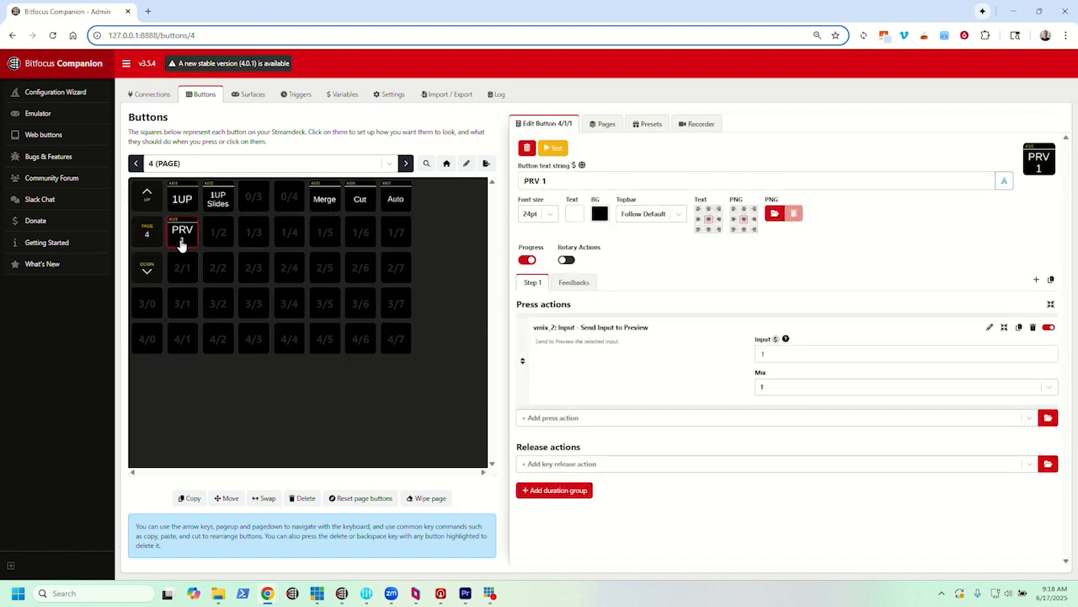
{"action": "left_click_drag", "start_coordinate": [564, 181], "coordinate": [484, 185]}
{"action": "type", "text": "1UP"}
- Set the Input of the button's Send Input to Preview action to 1up
{"action": "left_click_drag", "start_coordinate": [768, 354], "coordinate": [756, 355]}
{"action": "left_click", "coordinate": [775, 357]}
{"action": "key", "text": "ctrl+a"}
{"action": "type", "text": "1up"}
- Add the alternative spelling 1_up after 1up in the action's Input value and capitalize its U
{"action": "double_click", "coordinate": [774, 354]}
{"action": "left_click", "coordinate": [792, 353]}
{"action": "type", "text": "1_up"}
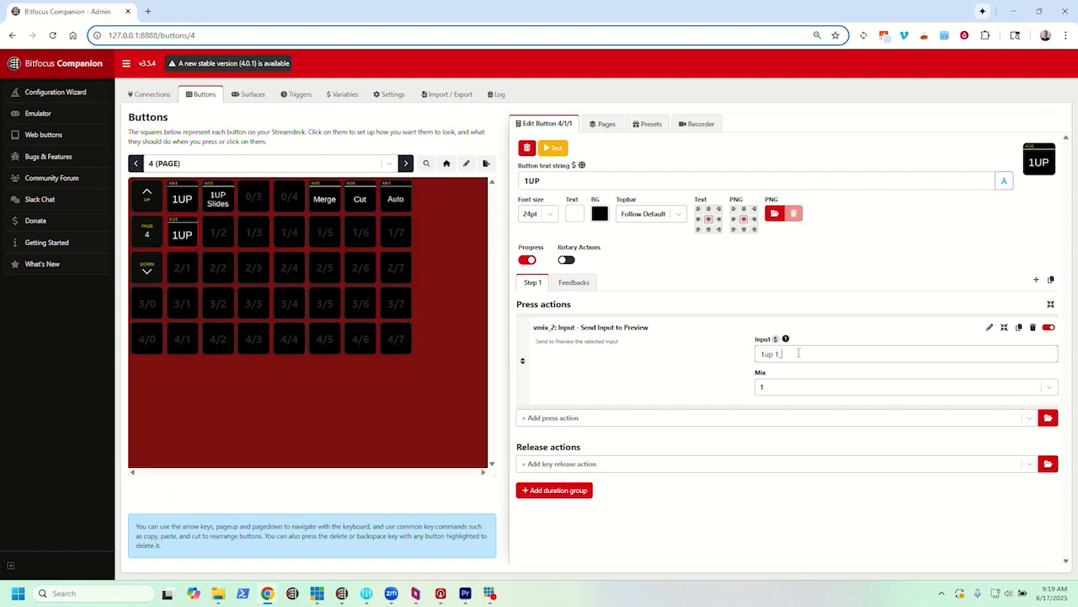
{"action": "left_click", "coordinate": [772, 353]}
{"action": "double_click", "coordinate": [772, 354]}
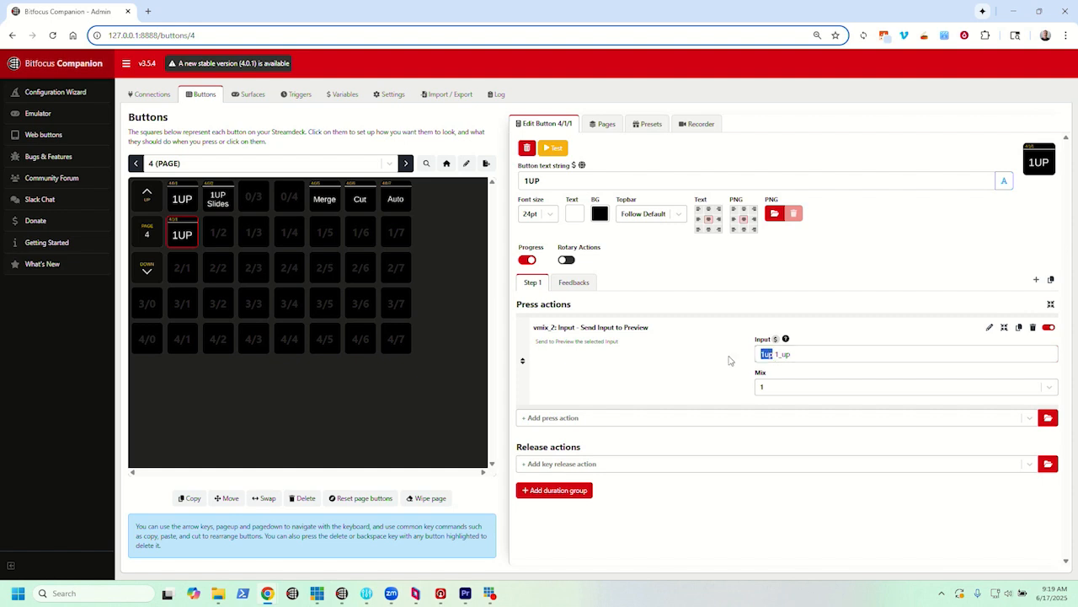
{"action": "left_click", "coordinate": [790, 353]}
{"action": "mouse_move", "coordinate": [794, 353]}
{"action": "left_mouse_down"}
{"action": "mouse_move", "coordinate": [762, 354]}
{"action": "mouse_move", "coordinate": [782, 354]}
{"action": "left_mouse_up"}
{"action": "left_click", "coordinate": [787, 354]}
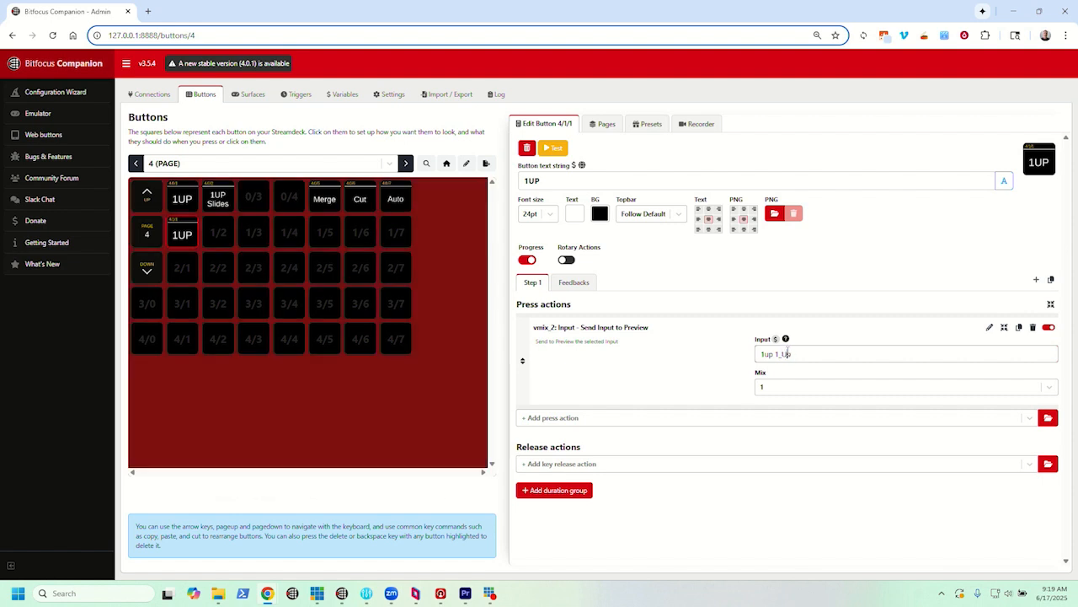
- Replace the Input value of the button's Send Input to Preview action with just 1up
{"action": "left_click_drag", "start_coordinate": [787, 354], "coordinate": [736, 357]}
{"action": "type", "text": "1UPp"}
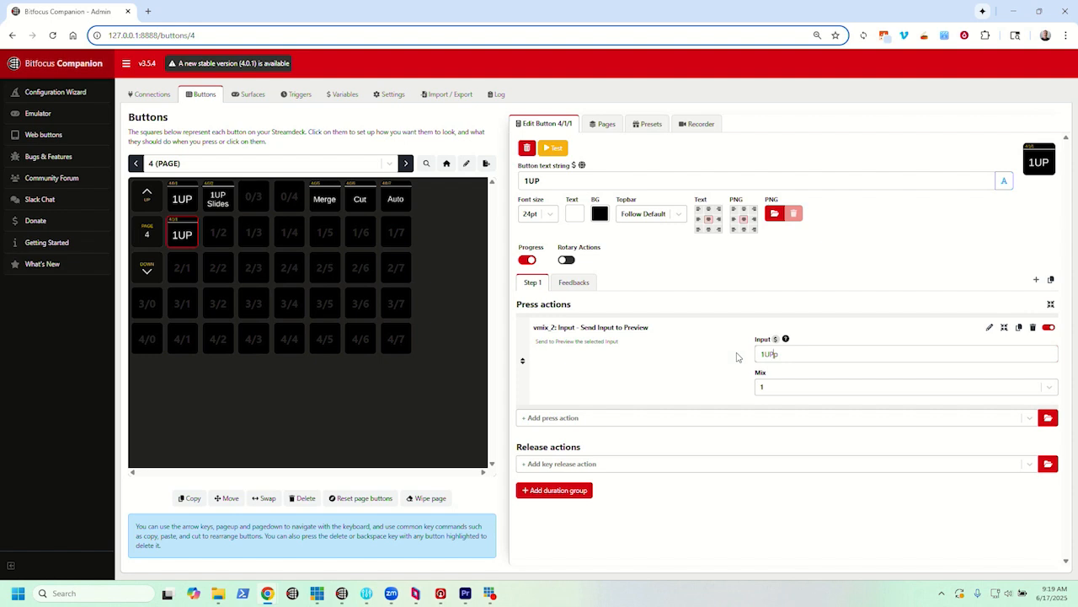
{"action": "type", "text": "P"}
{"action": "key", "text": "Delete"}
{"action": "left_click_drag", "start_coordinate": [782, 354], "coordinate": [749, 355]}
{"action": "type", "text": "1up"}
- Add an http_3 GET press action to the 1UP button and copy the HTTP Listener control path of Button 10 in Central Control
{"action": "left_click", "coordinate": [556, 417]}
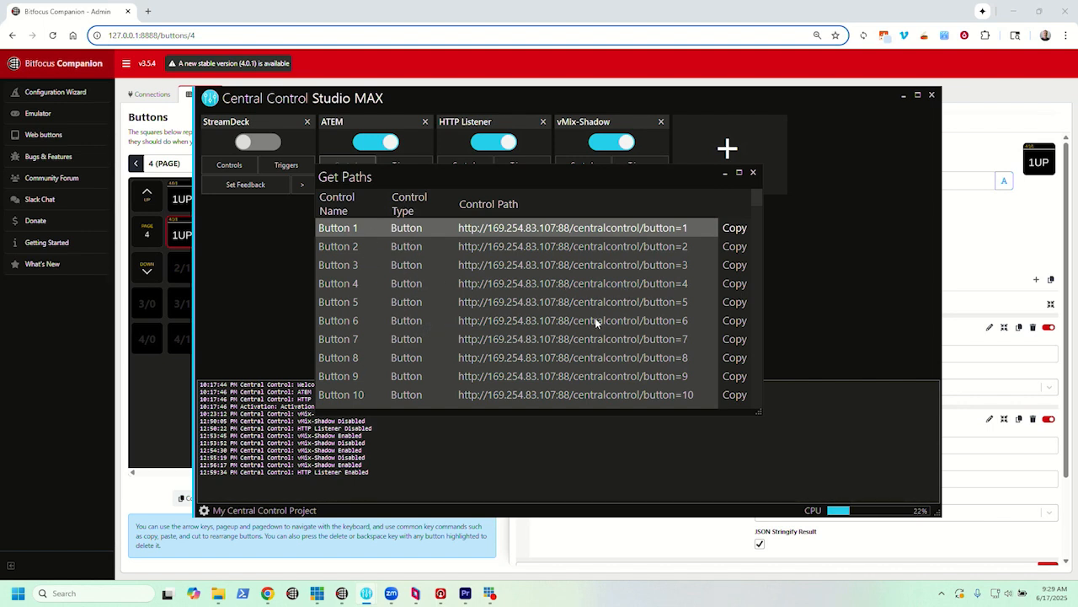
{"action": "left_click", "coordinate": [662, 399]}
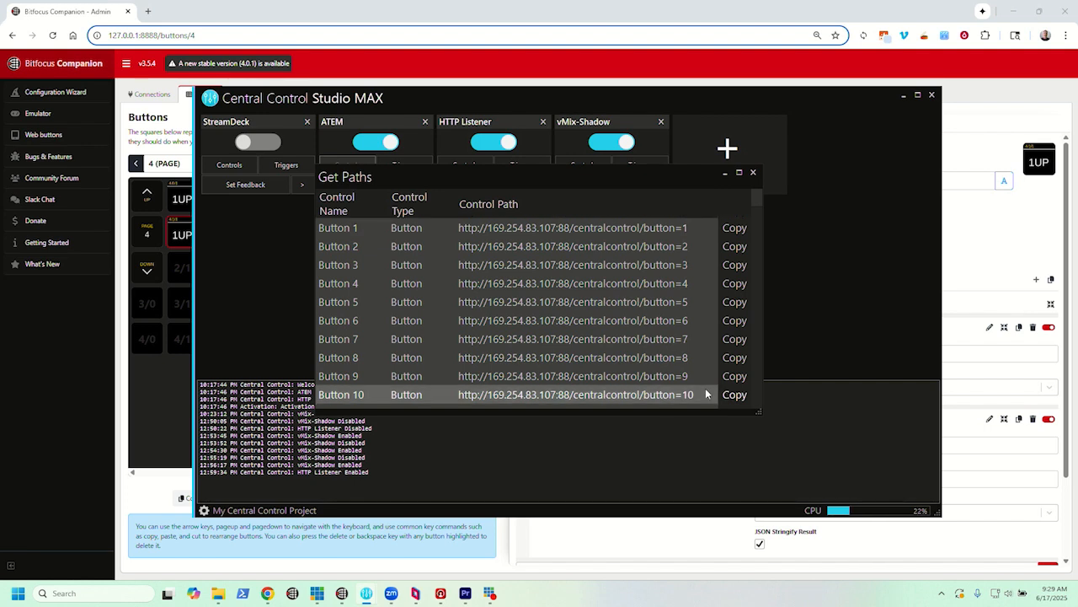
{"action": "left_click", "coordinate": [733, 397]}
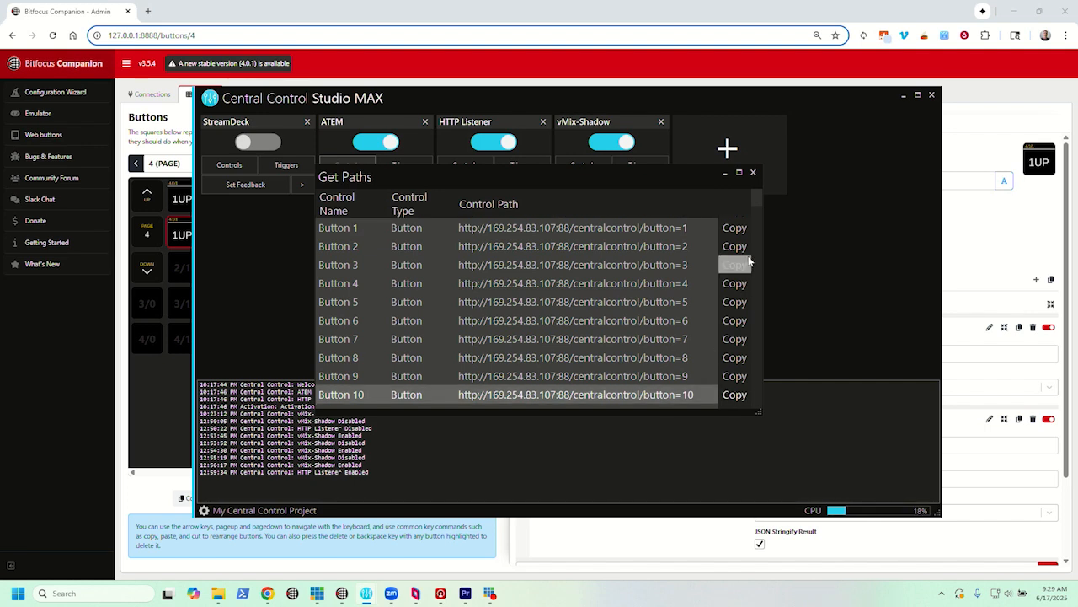
{"action": "left_click", "coordinate": [753, 172]}
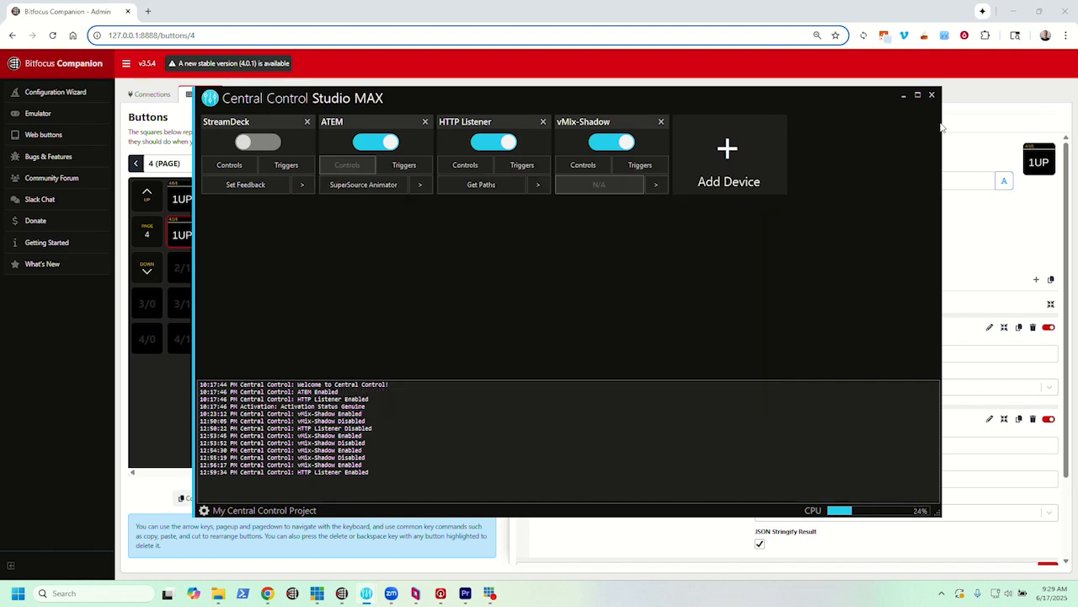
{"action": "left_click", "coordinate": [994, 292]}
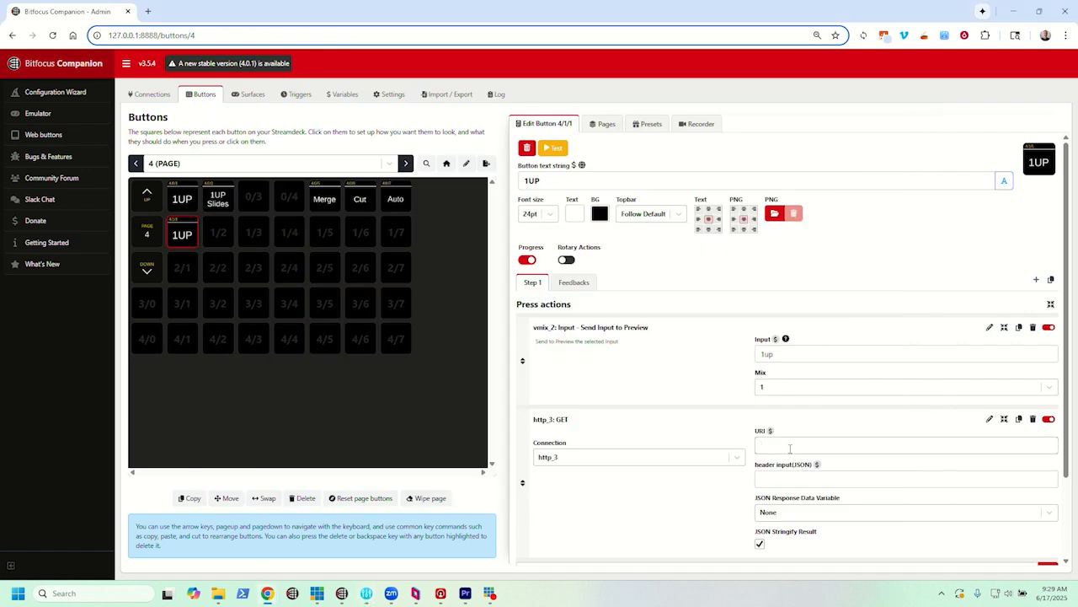
{"action": "key", "text": "ctrl+v"}
{"action": "left_click_drag", "start_coordinate": [914, 445], "coordinate": [926, 442]}
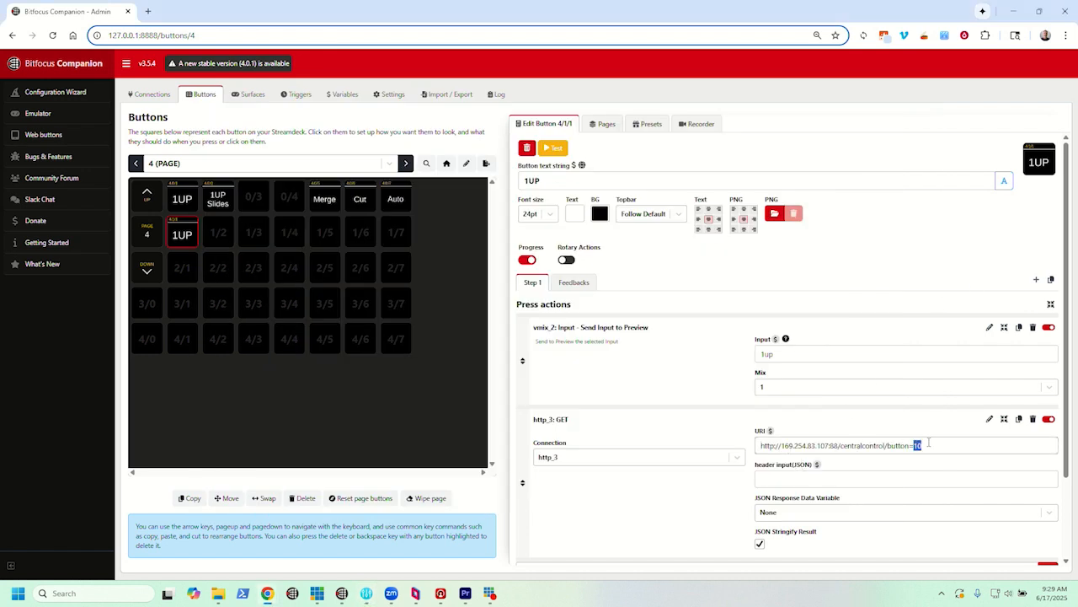
{"action": "left_click", "coordinate": [934, 445]}
{"action": "left_click_drag", "start_coordinate": [569, 419], "coordinate": [536, 419]}
{"action": "left_click", "coordinate": [586, 427]}
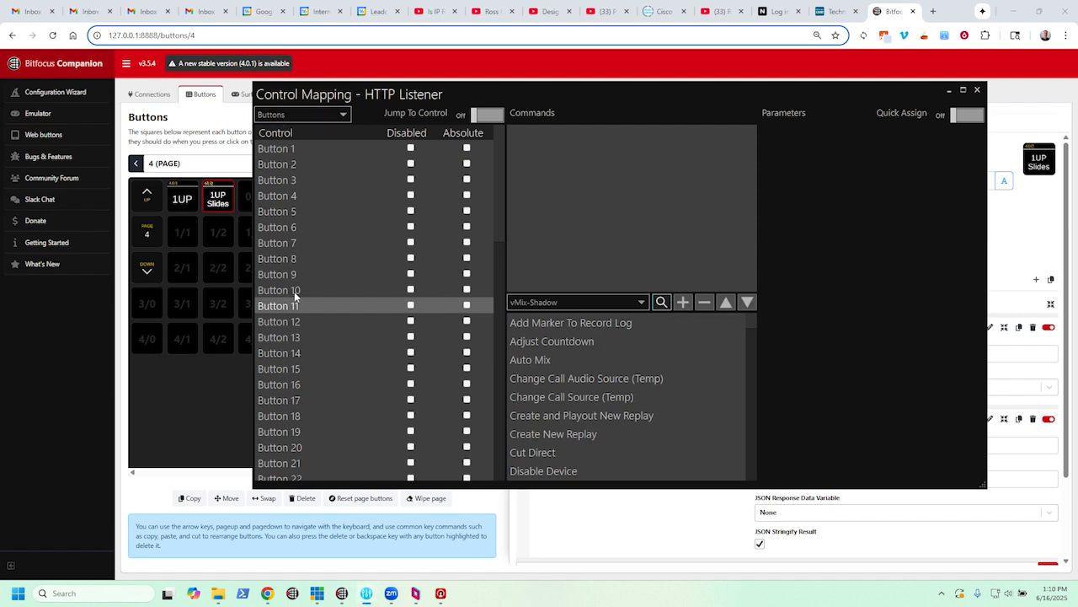
- In the HTTP Listener control mapping, search the vMix-Shadow commands for Pre and choose Set Mix Preview (By Name) for Button 11
{"action": "left_click", "coordinate": [627, 302]}
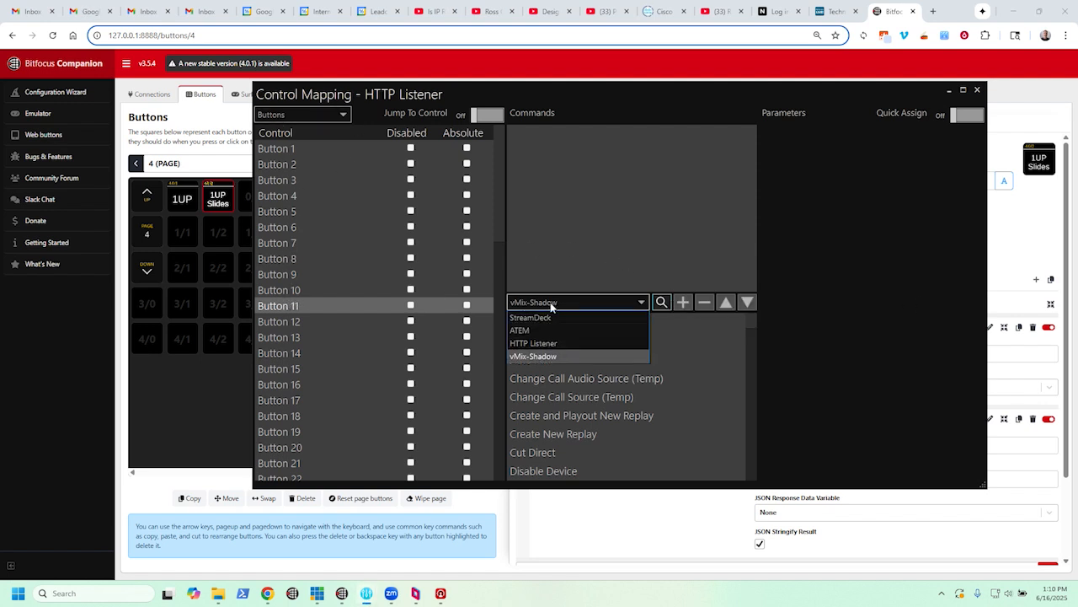
{"action": "left_click", "coordinate": [543, 354]}
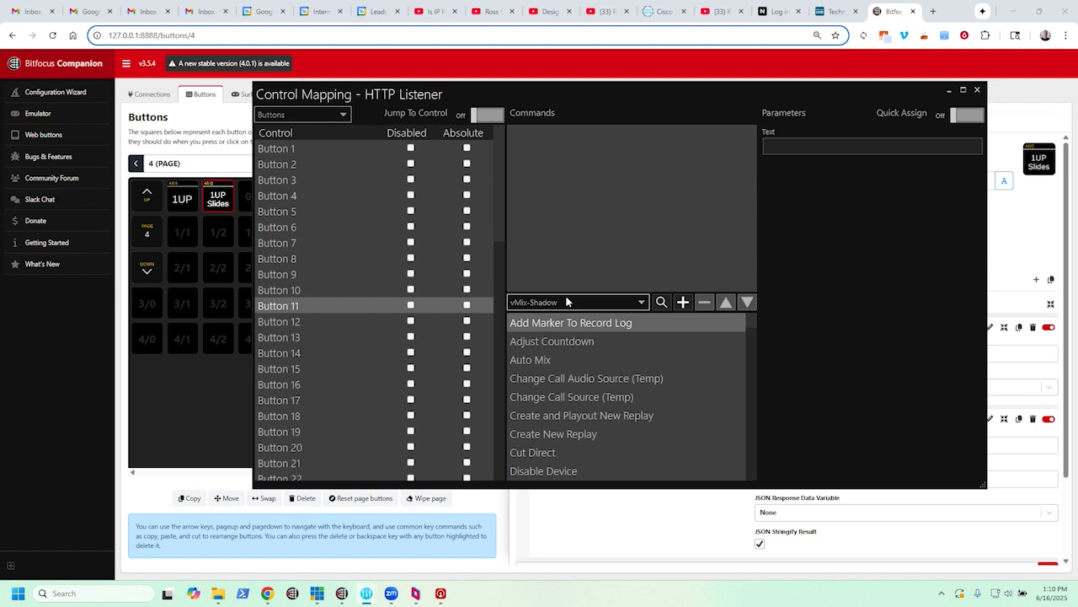
{"action": "left_click", "coordinate": [662, 304]}
{"action": "type", "text": "Pre"}
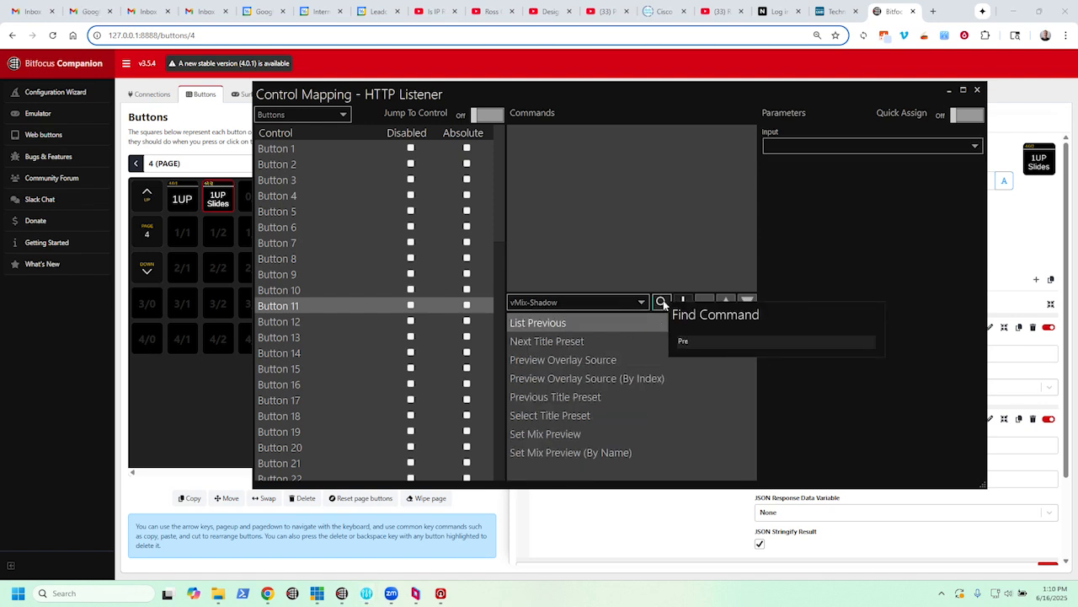
{"action": "left_click", "coordinate": [566, 452]}
- Set the command's Input Name to 1up_slides, add the command to Button 11 and close the control mapping
{"action": "left_click", "coordinate": [821, 168]}
{"action": "type", "text": "1"}
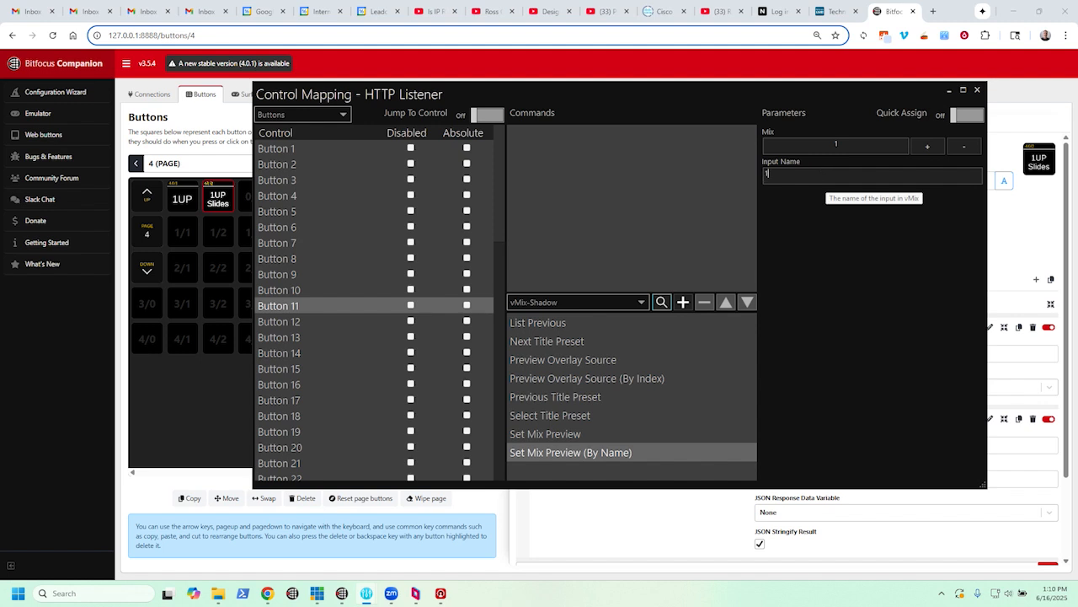
{"action": "type", "text": "up_slides"}
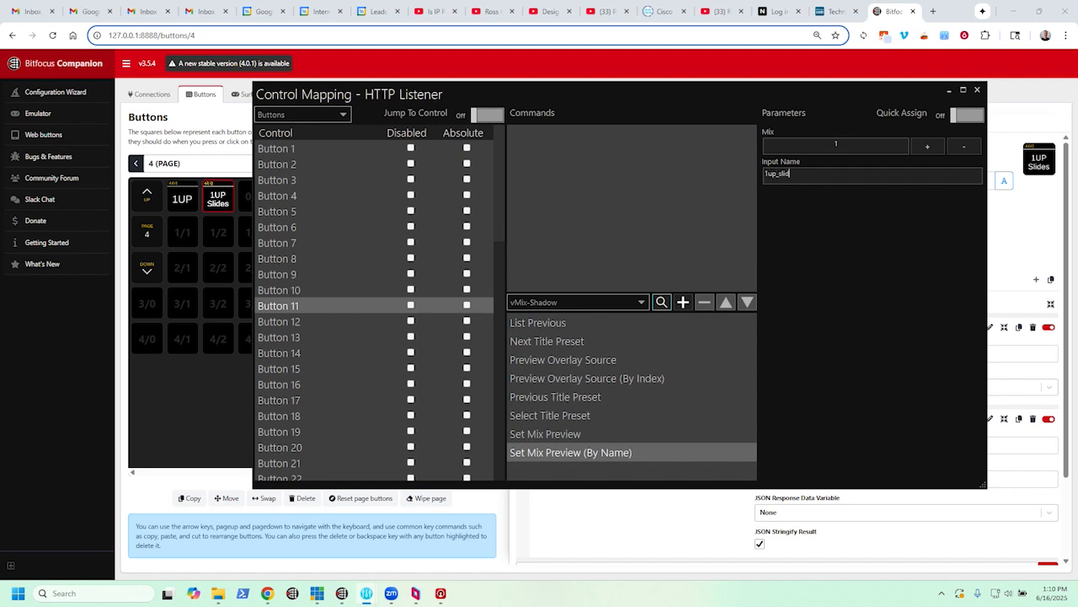
{"action": "double_click", "coordinate": [845, 174]}
{"action": "left_click", "coordinate": [828, 176]}
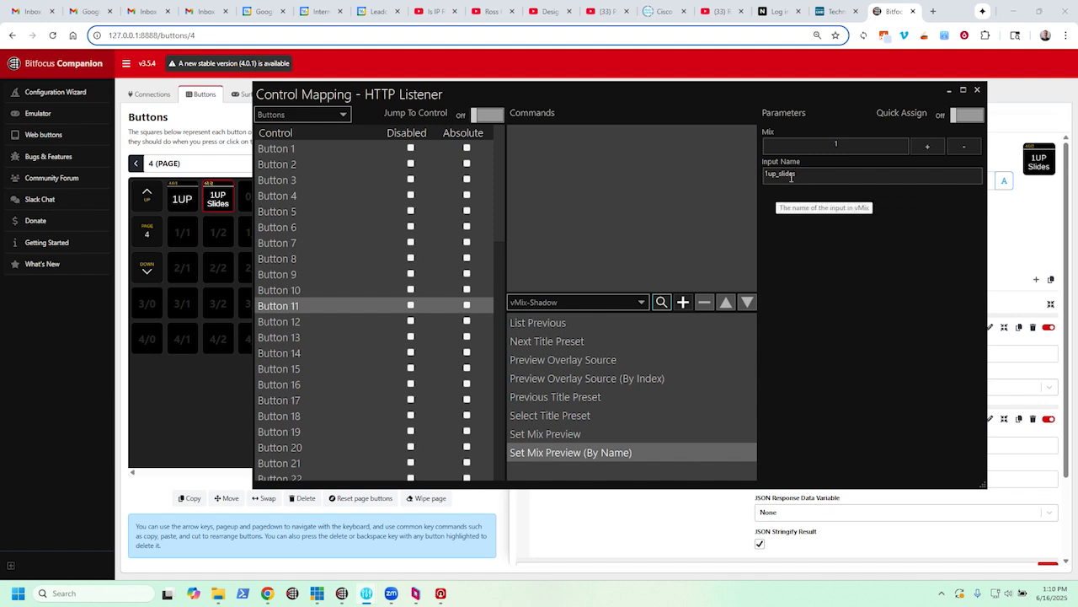
{"action": "left_click", "coordinate": [682, 301]}
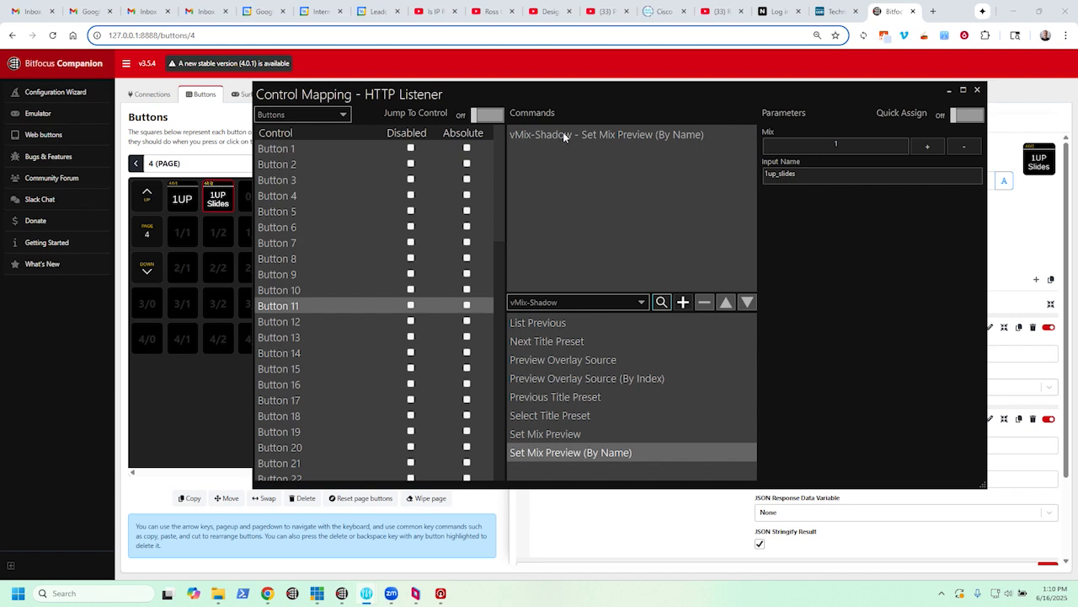
{"action": "left_click", "coordinate": [977, 90]}
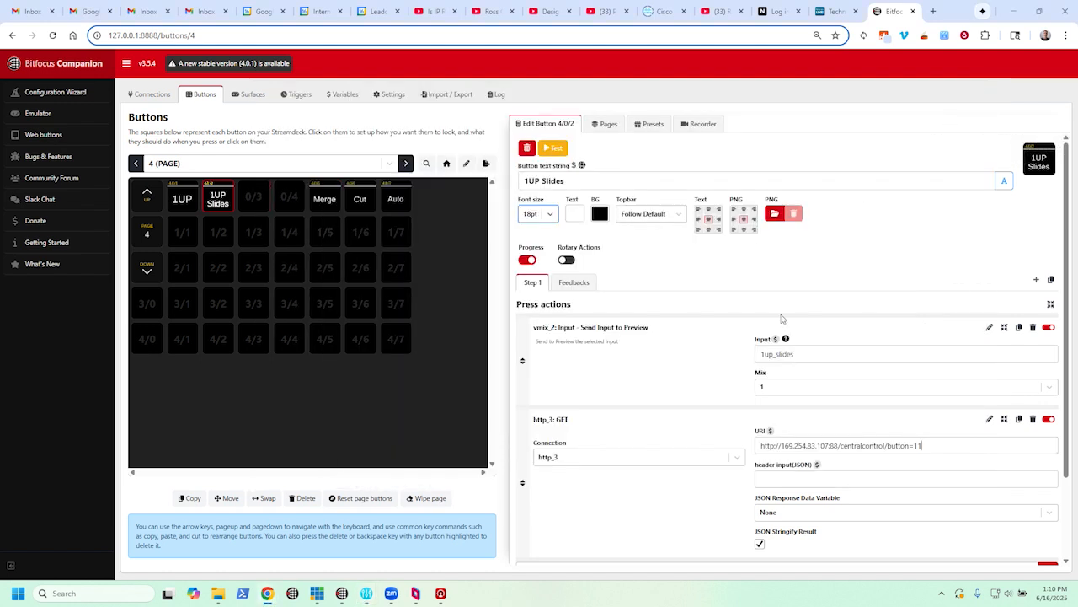
- Review the press actions of the 1UP, 1UP Slides, Merge, Cut and Auto buttons on page 4
{"action": "left_click", "coordinate": [176, 202]}
{"action": "left_click", "coordinate": [218, 199]}
{"action": "left_click", "coordinate": [179, 204]}
{"action": "left_click", "coordinate": [218, 200]}
{"action": "left_click", "coordinate": [325, 202]}
{"action": "left_click", "coordinate": [360, 203]}
{"action": "left_click", "coordinate": [399, 210]}
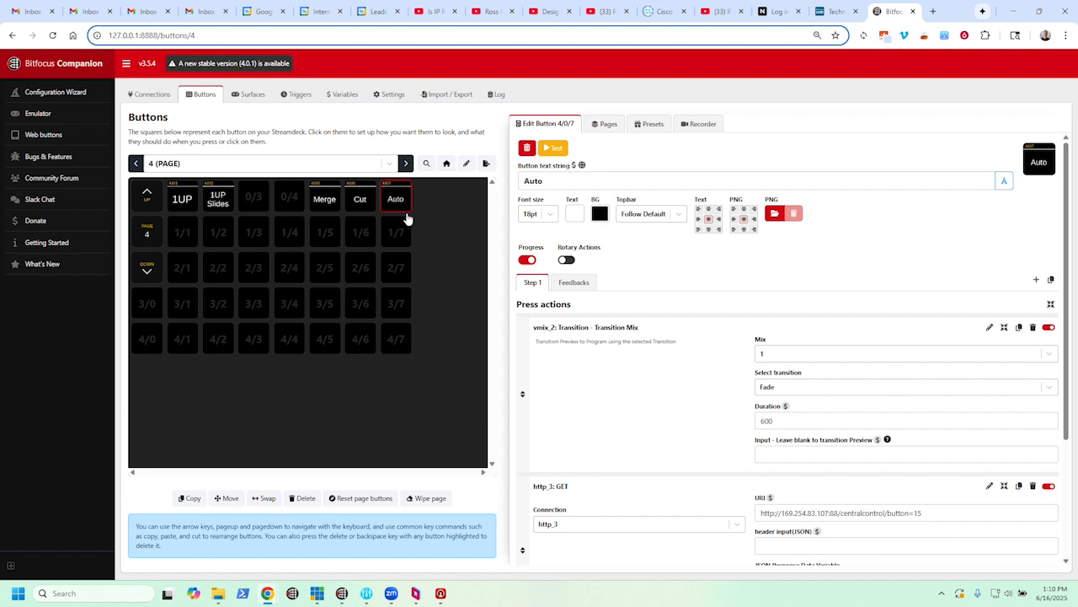